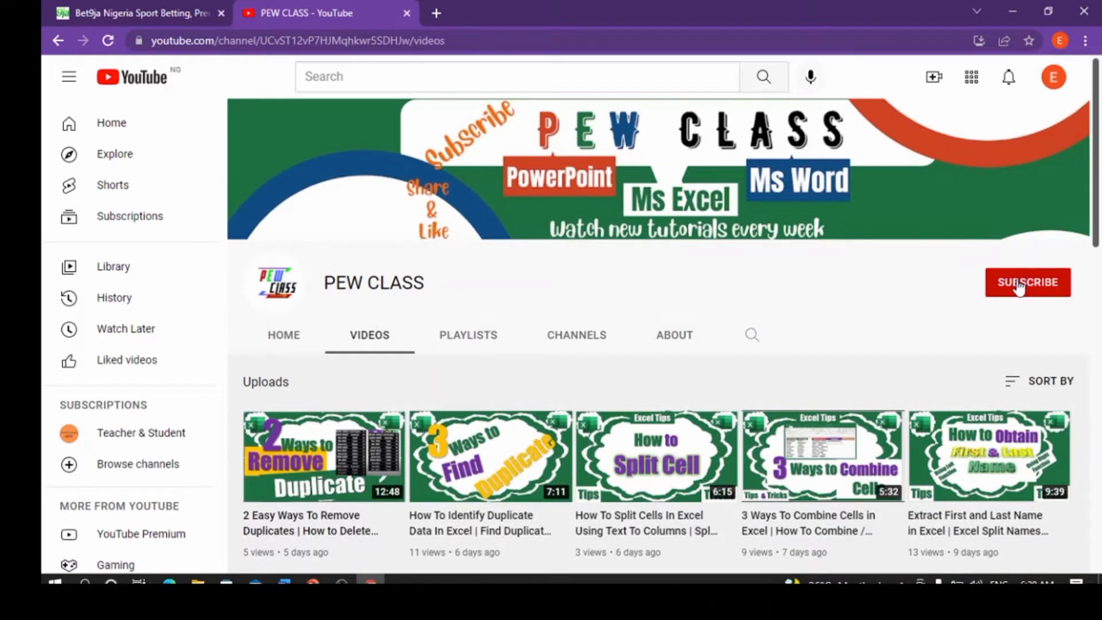
Step: Subscribe to the PEW CLASS channel and set its notifications to All
click(1022, 282)
click(1059, 285)
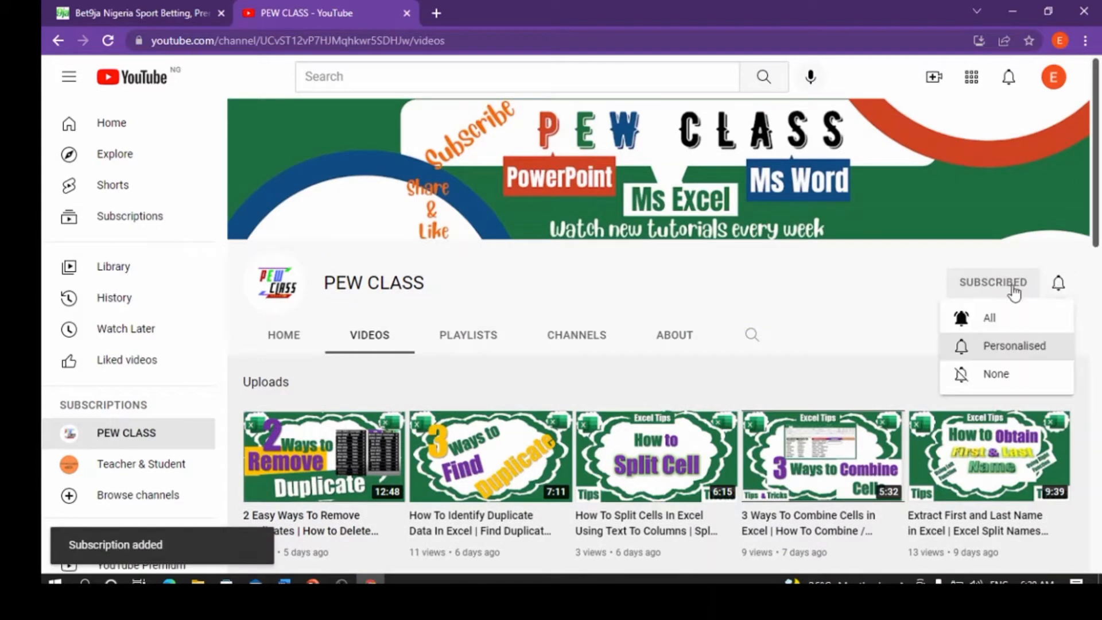
click(984, 323)
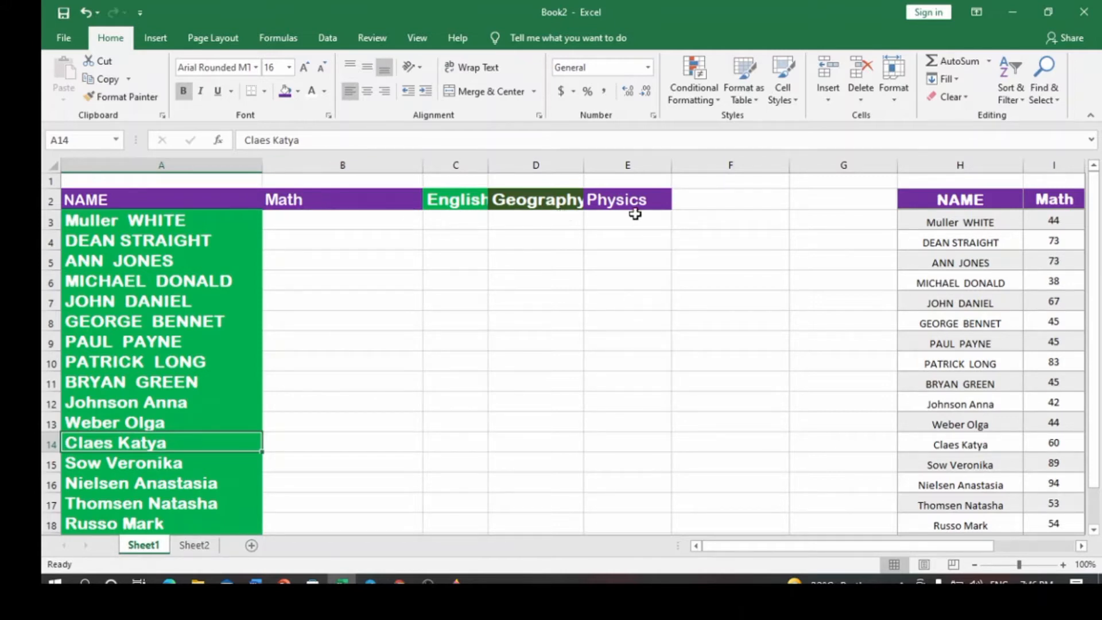
Step: In the Excel workbook Book2, widen columns C and D to fit the English and Geography headings
drag(488, 165, 510, 173)
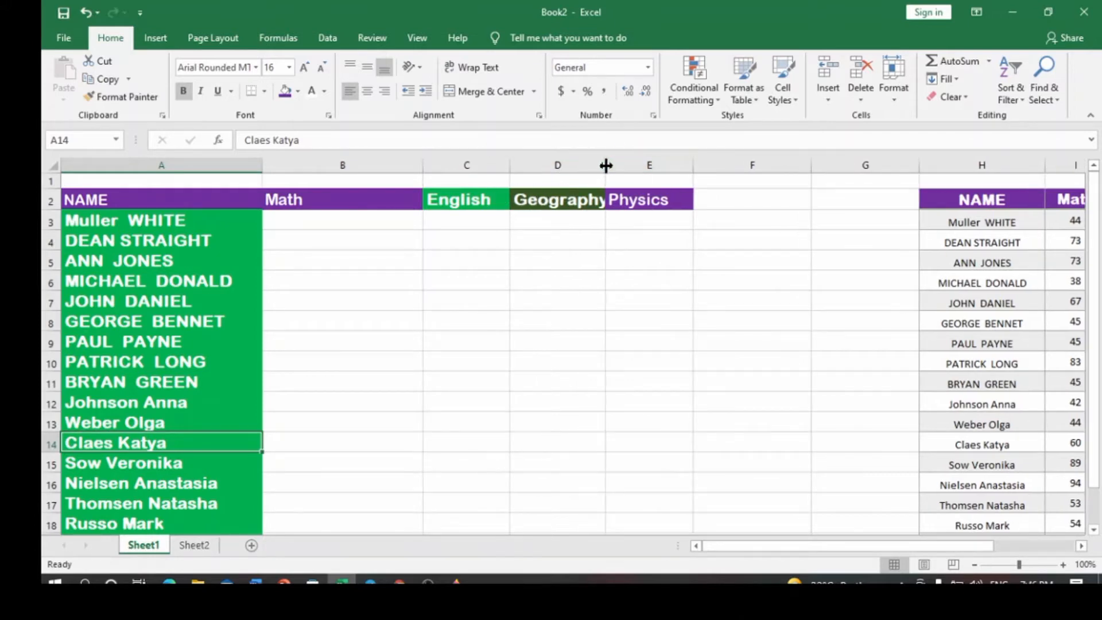
drag(606, 166, 628, 166)
Step: Begin a VLOOKUP formula in cell B3 with the absolute reference $A$3 as the lookup value
click(362, 220)
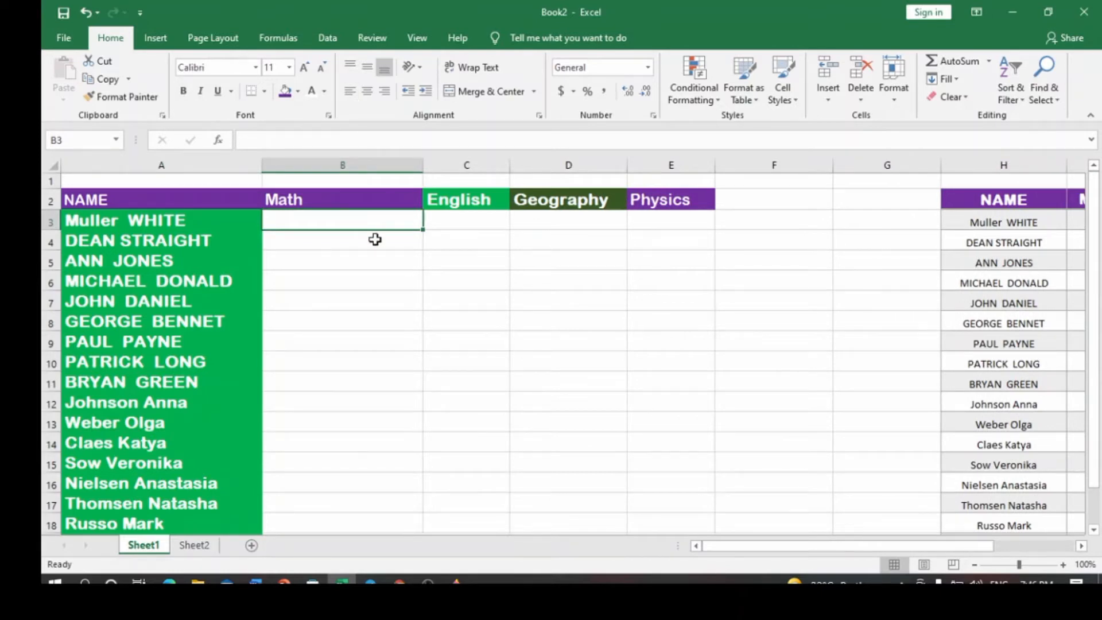
text(=)
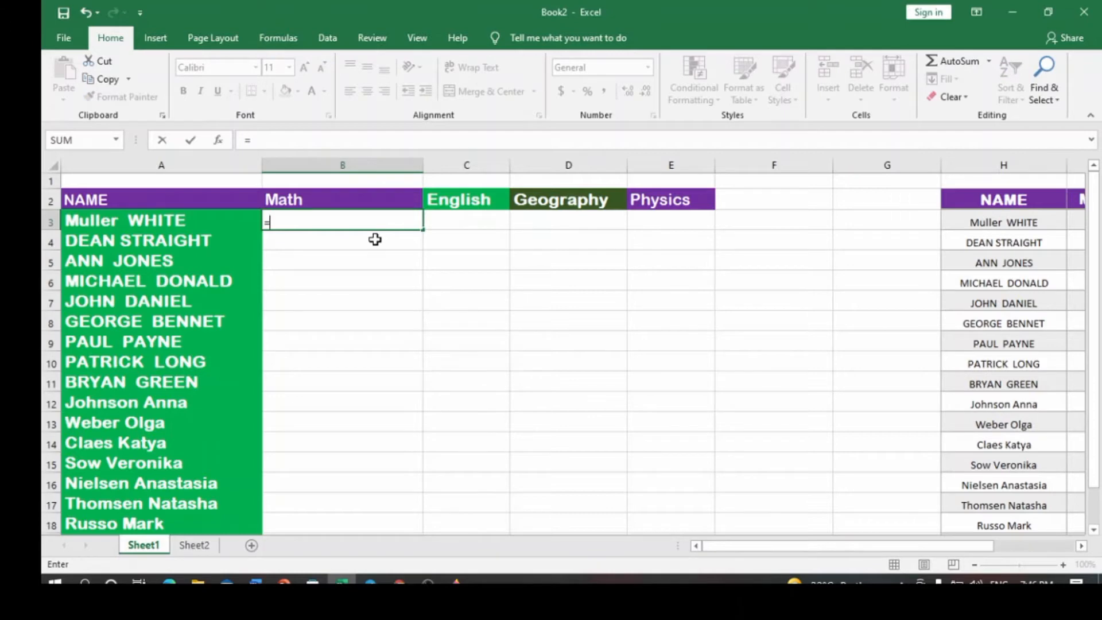
text(vloo)
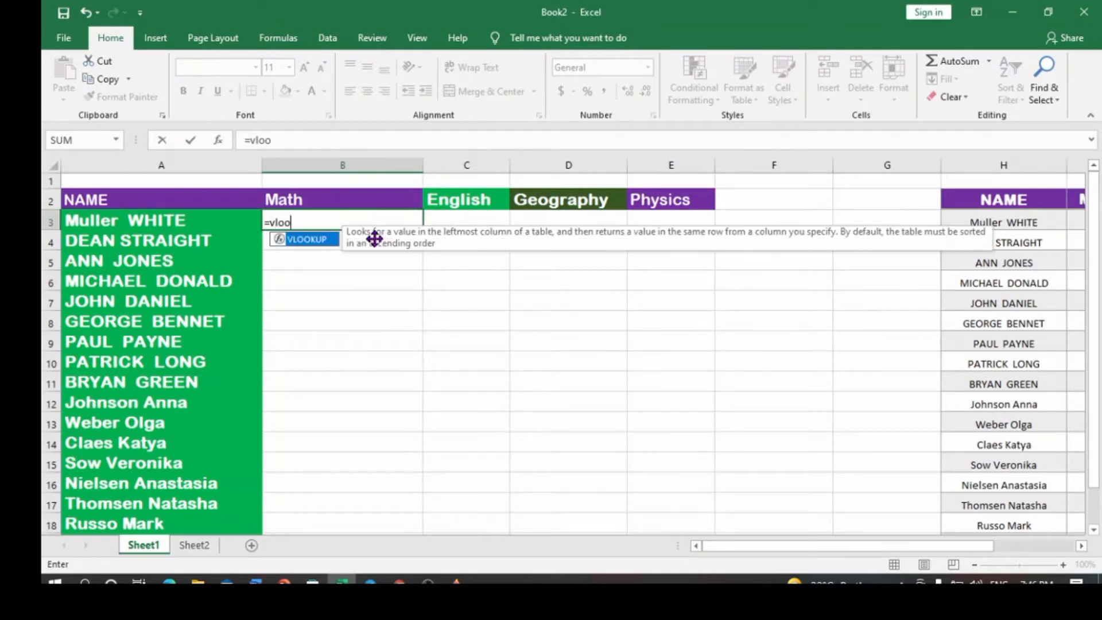
double_click(313, 240)
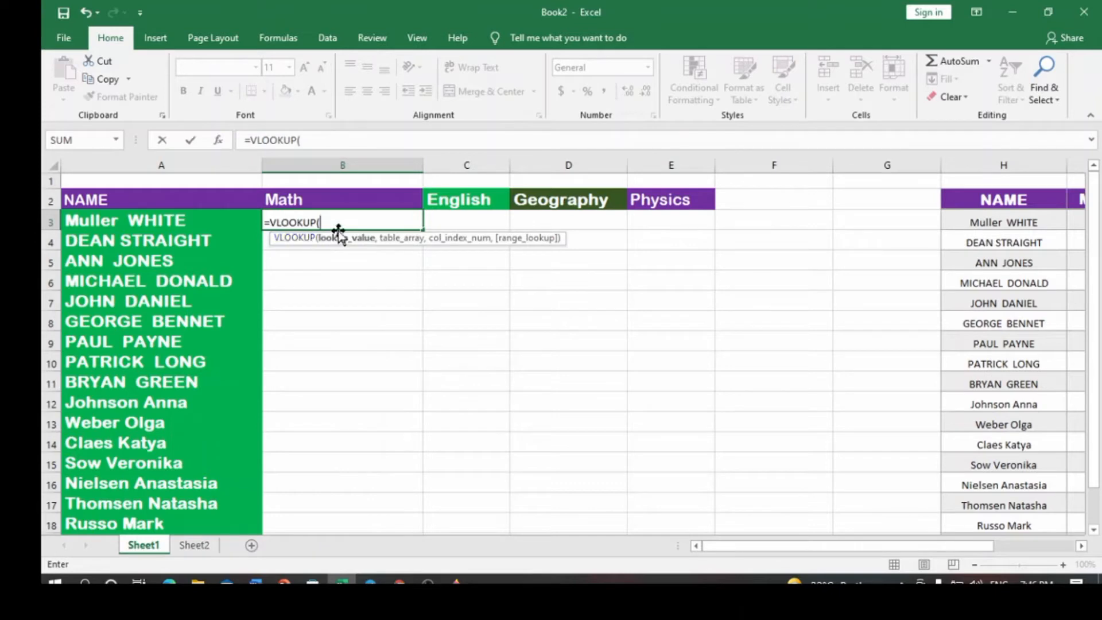
click(198, 225)
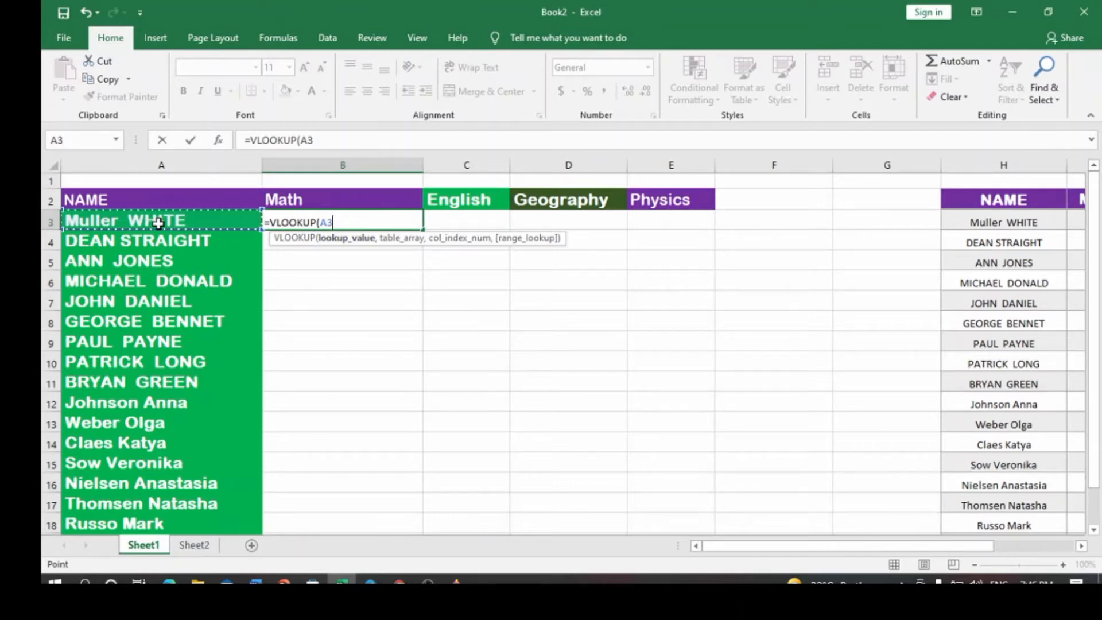
key(F4)
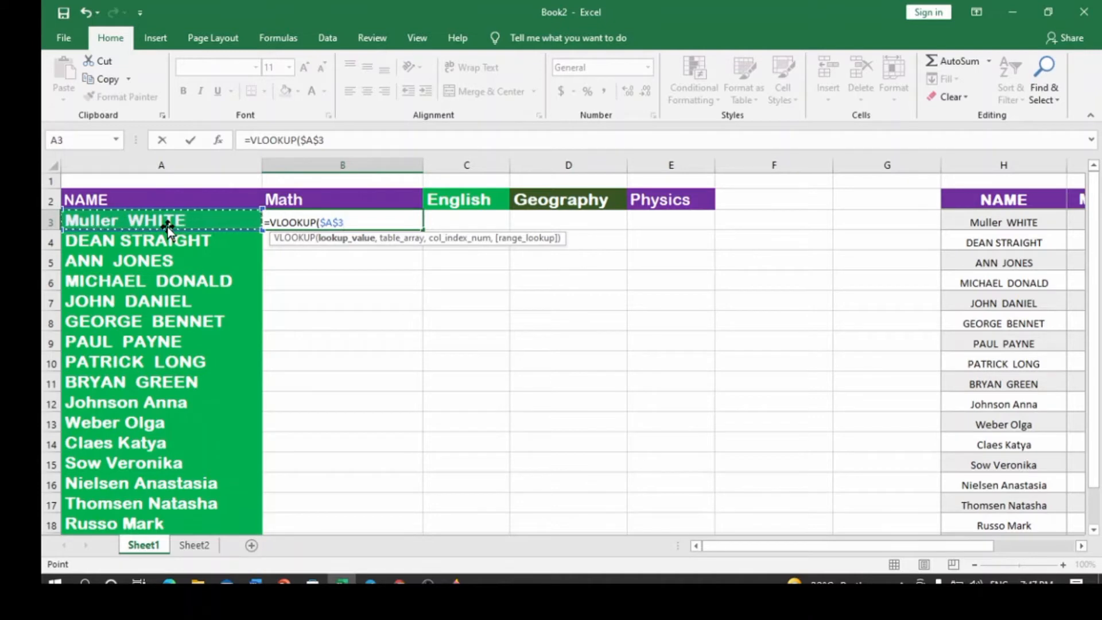
text(,)
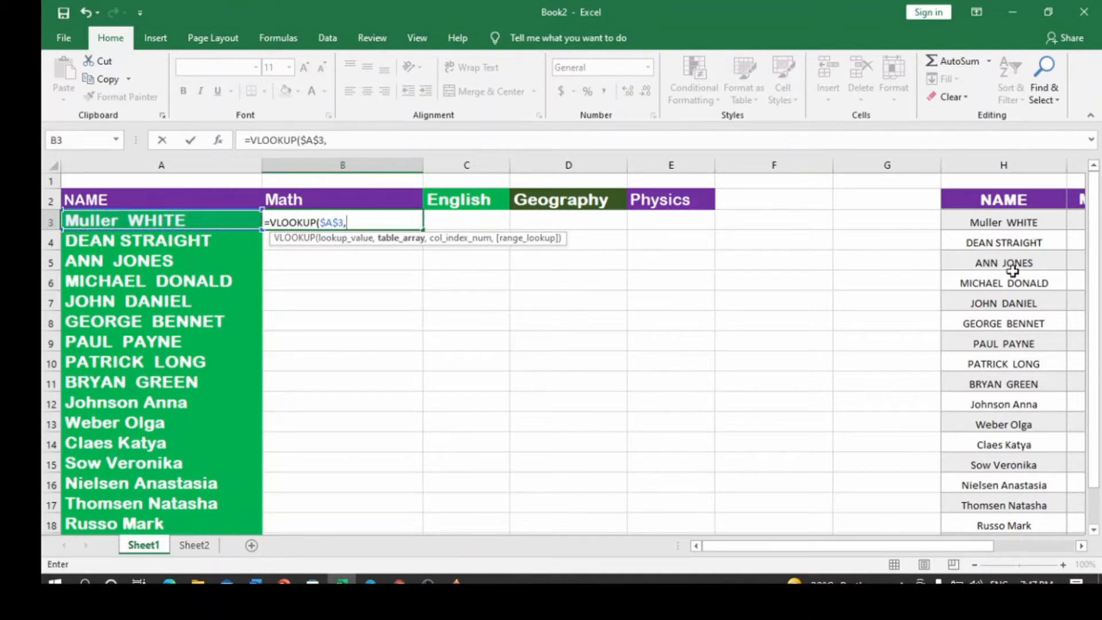
Step: Set the VLOOKUP's table array to the source score table as the absolute range $H$2:$N$19
drag(785, 545, 866, 546)
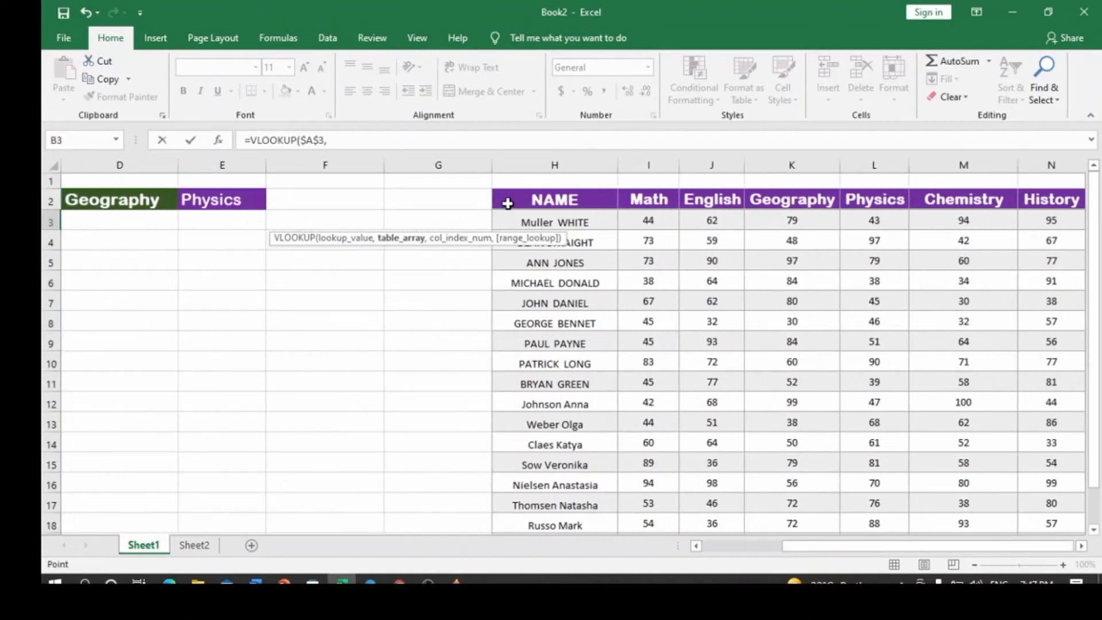
drag(504, 199, 718, 526)
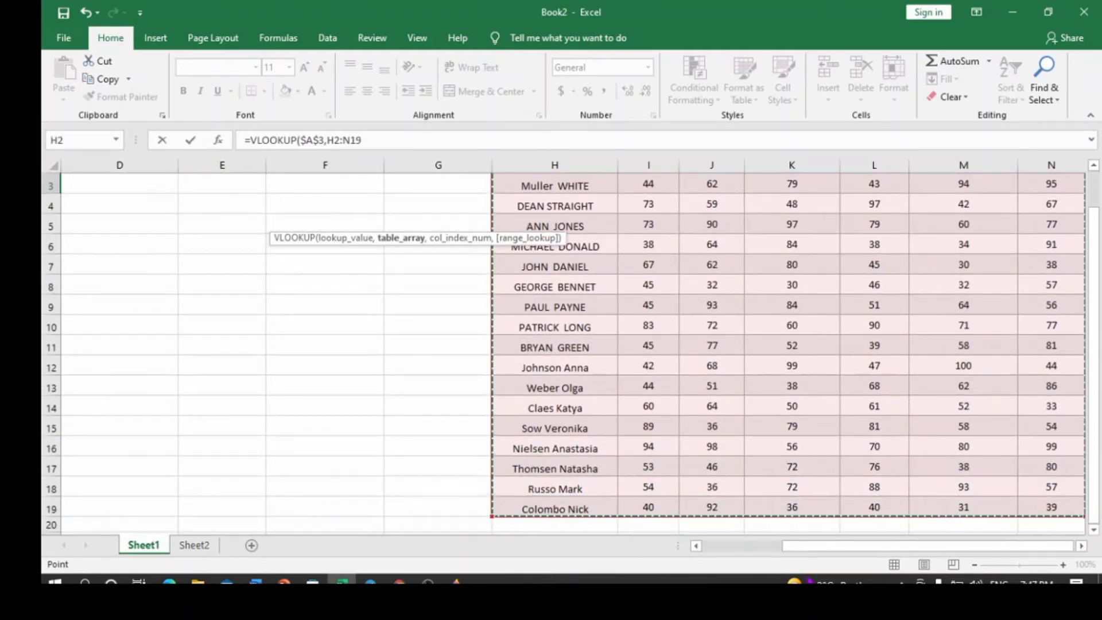
drag(831, 546, 739, 543)
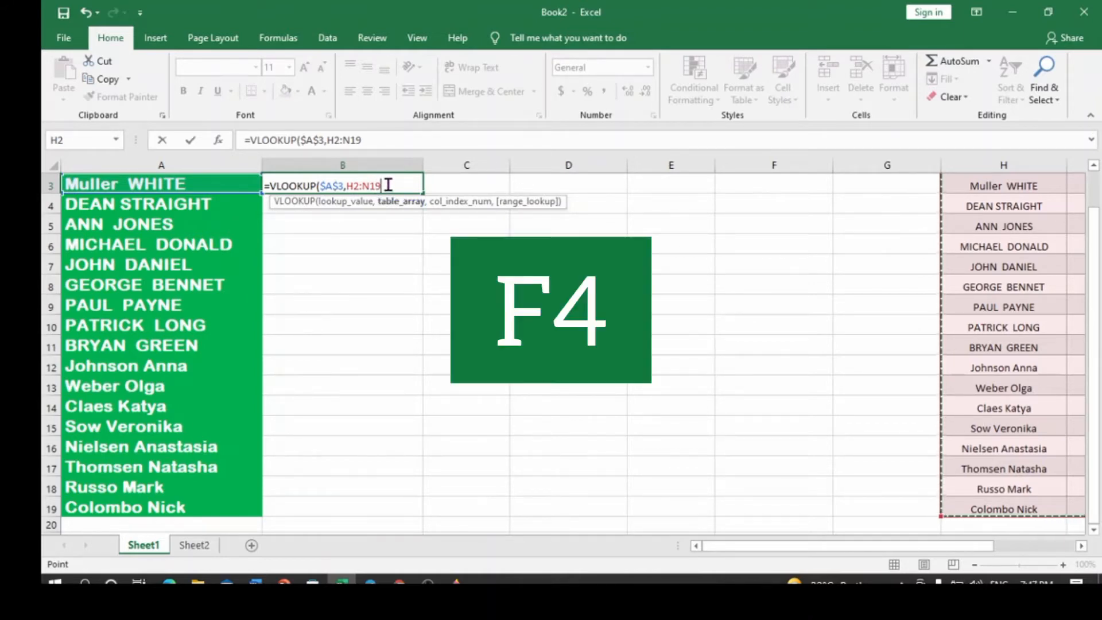
key(F4)
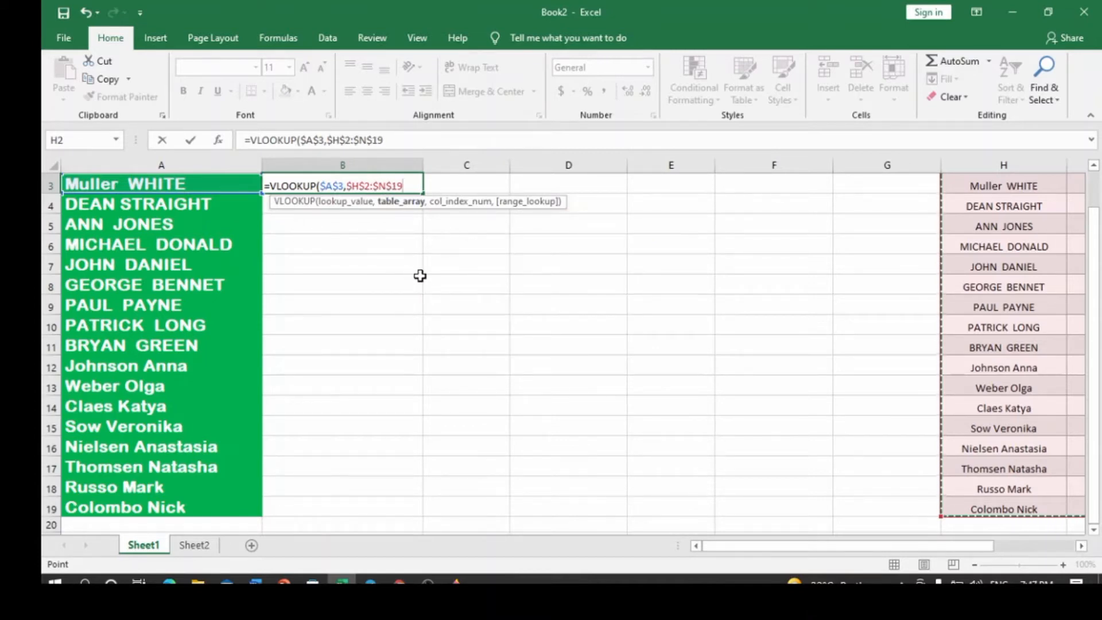
text(,)
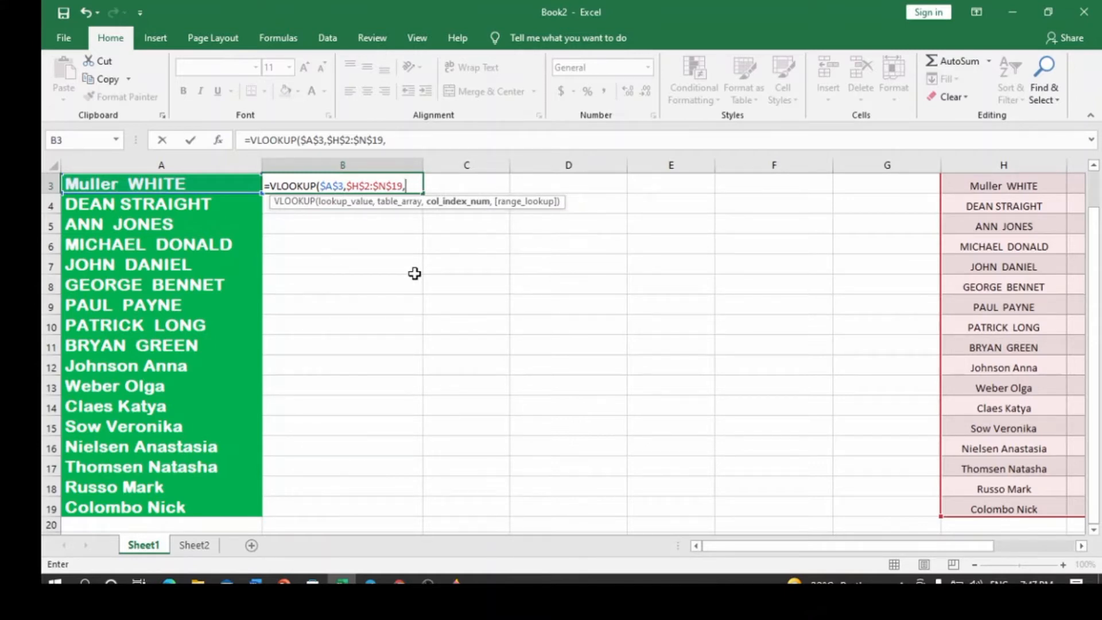
Step: Use a COLUMNS function over the header cells H2:I2 as the VLOOKUP's column index
text(colum)
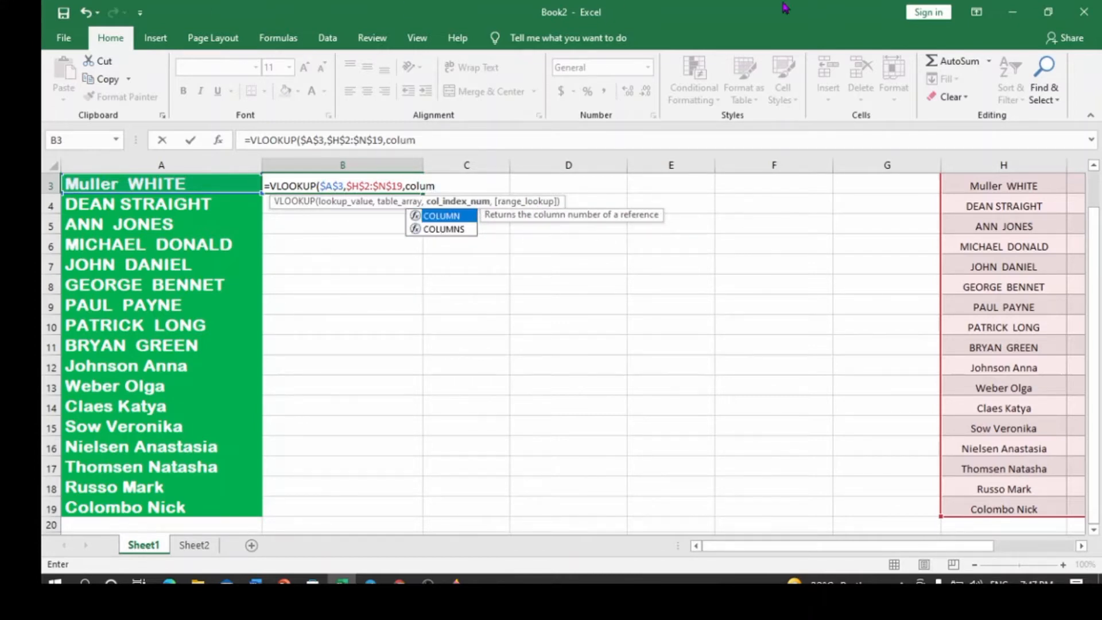
click(455, 231)
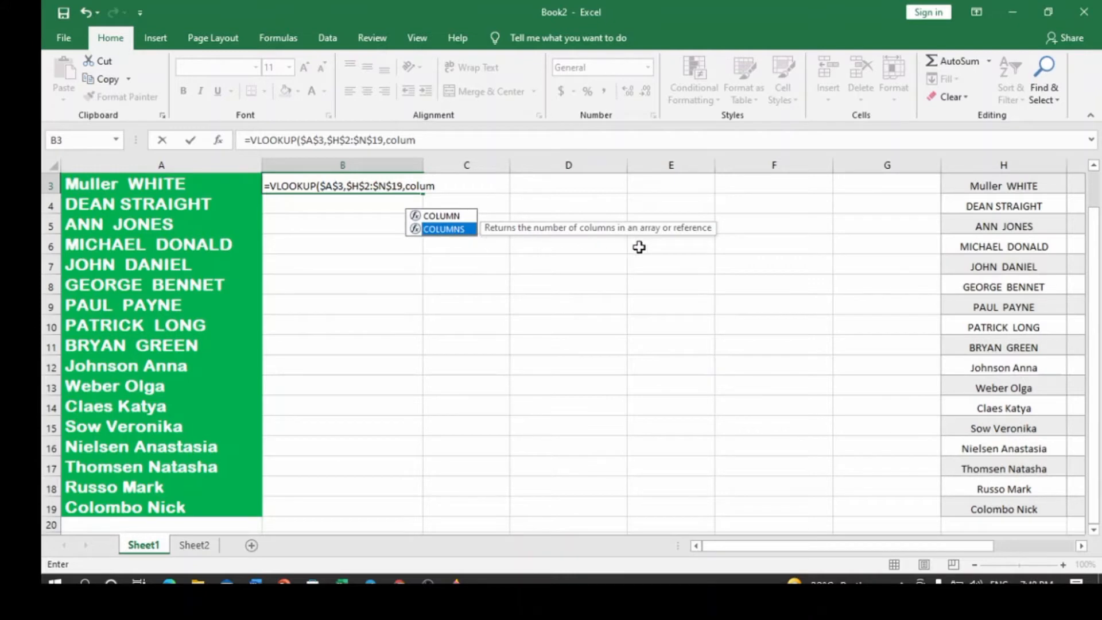
double_click(463, 230)
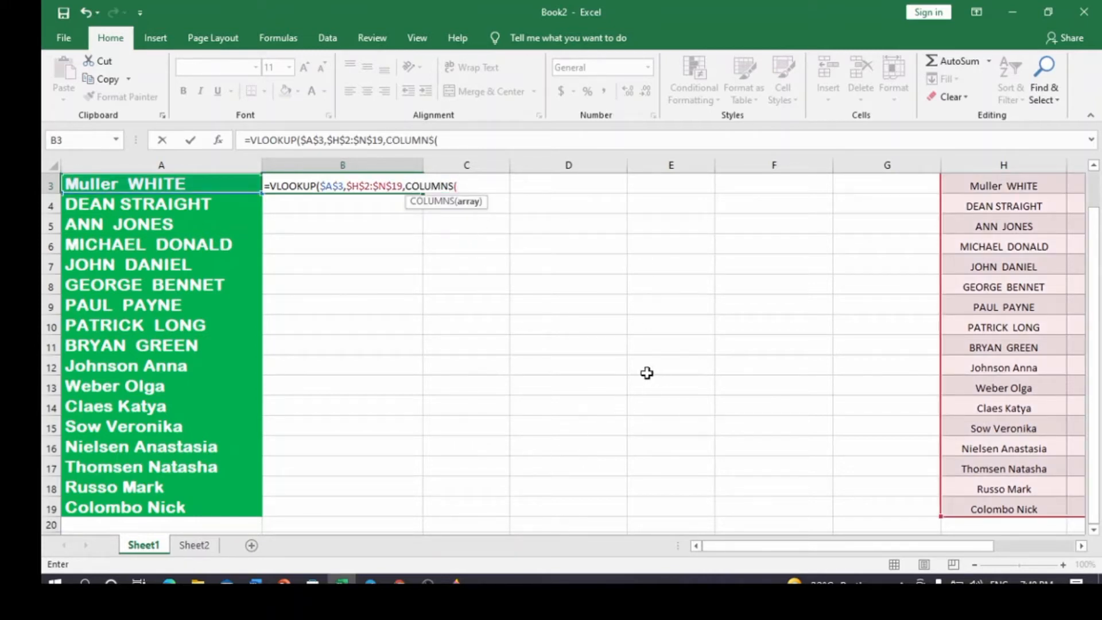
drag(832, 546, 941, 546)
scroll(751, 389, up, 1)
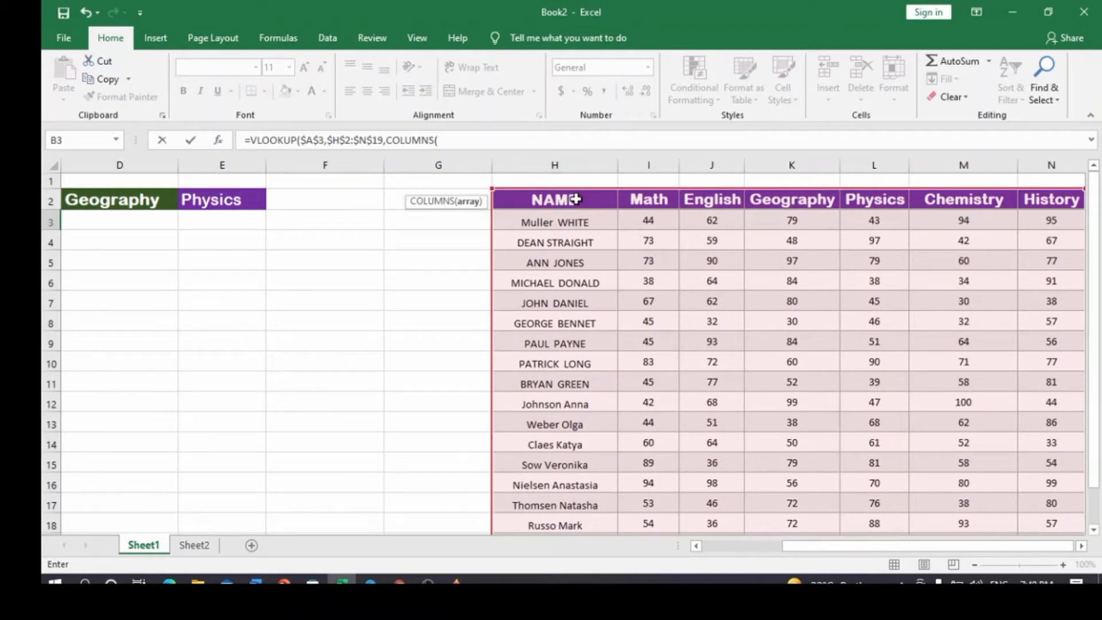
drag(575, 199, 645, 199)
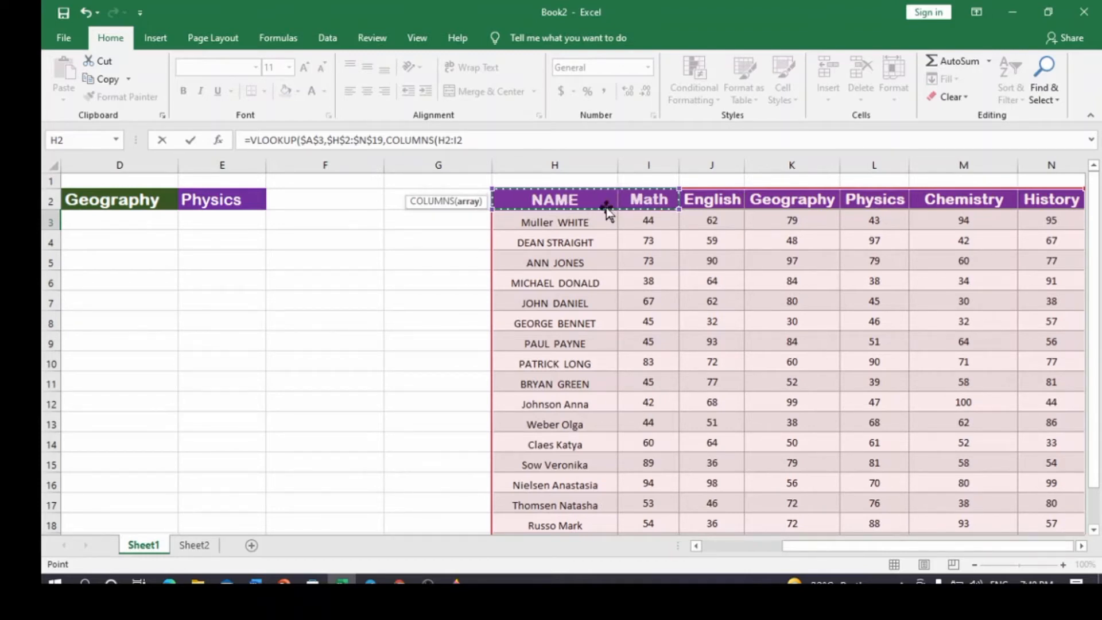
Step: Make only the starting reference of the COLUMNS range absolute, giving $H$2:I2, and close the function
drag(975, 544, 817, 531)
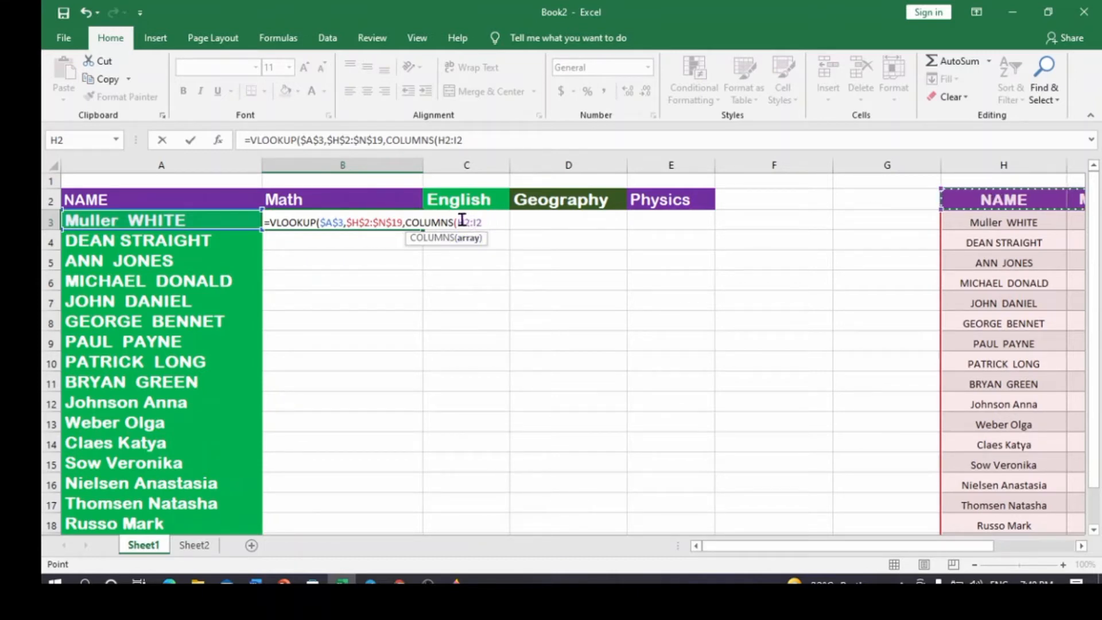
click(489, 223)
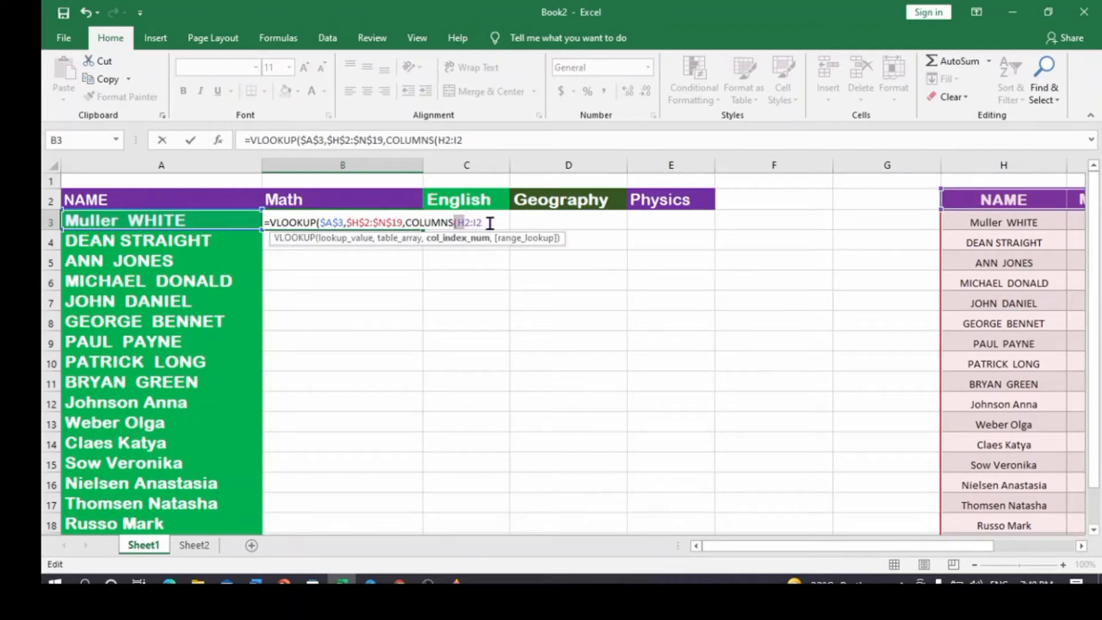
click(459, 222)
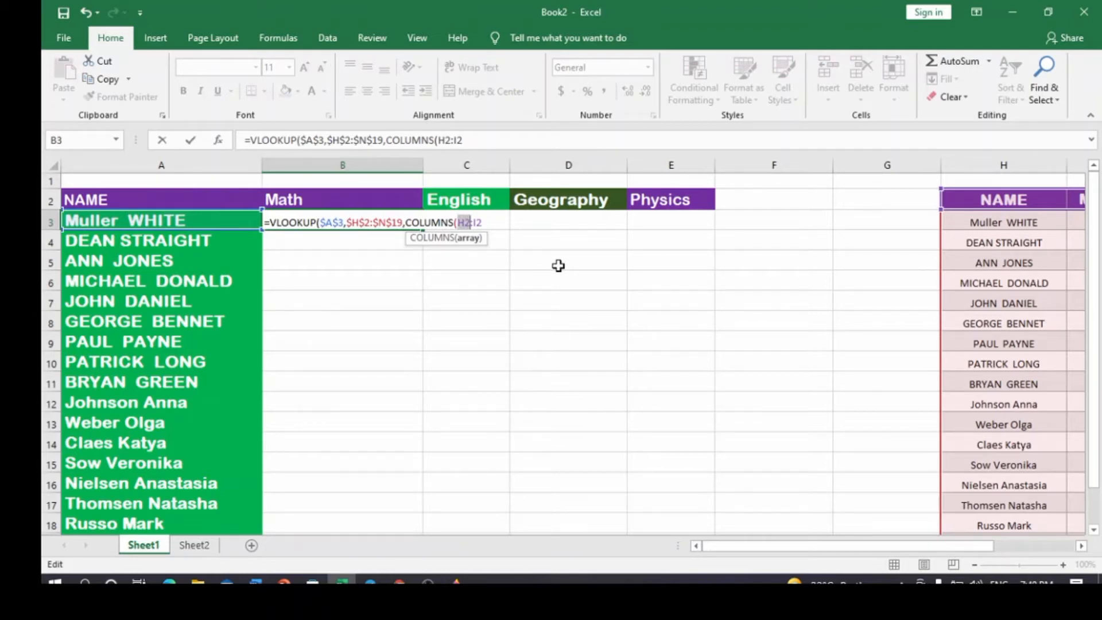
key(F4)
click(498, 219)
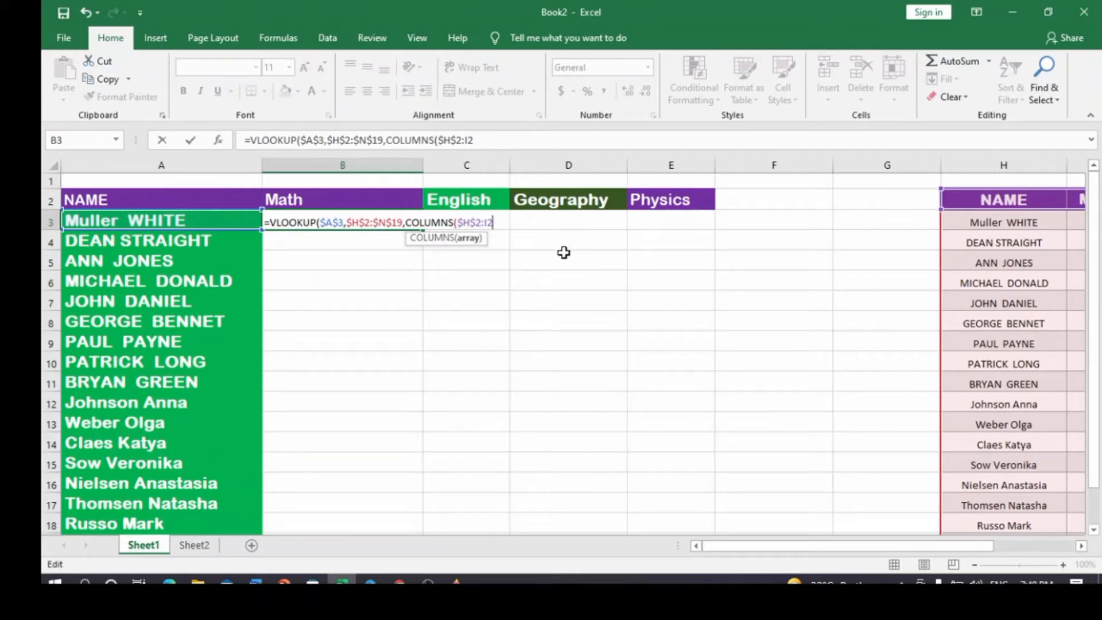
text())
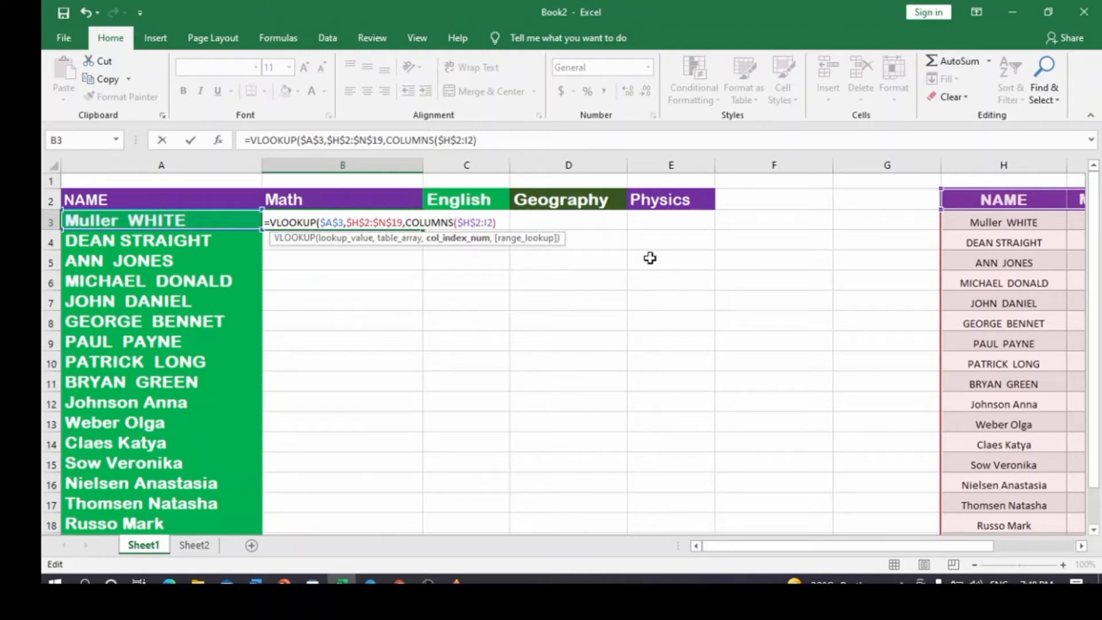
Step: Set the range lookup argument to FALSE for an exact match and complete the formula in B3
text(,)
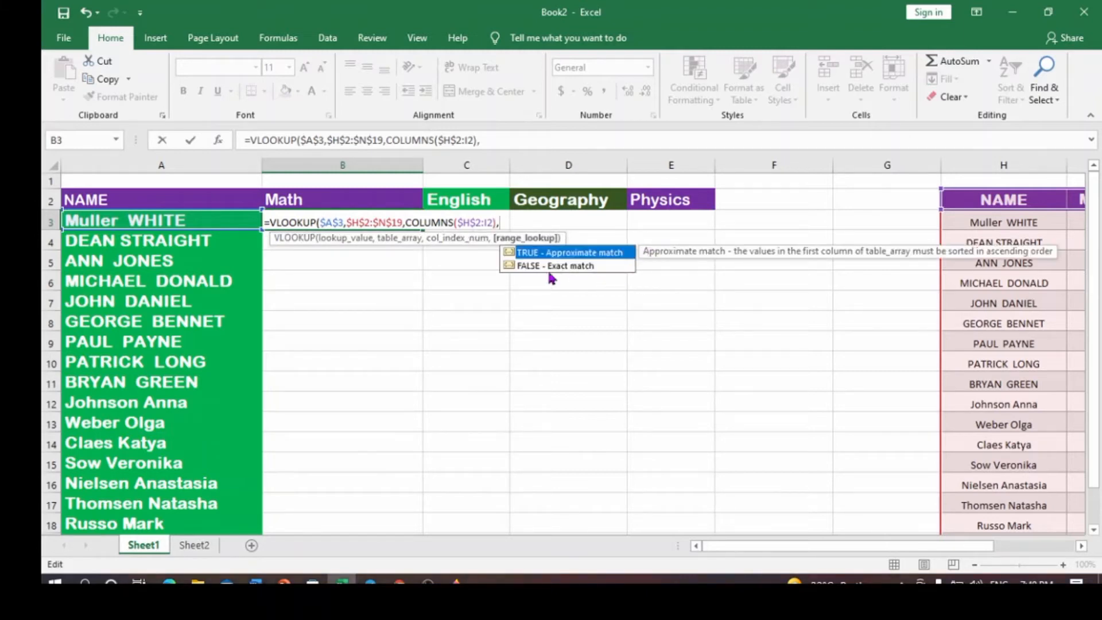
double_click(564, 266)
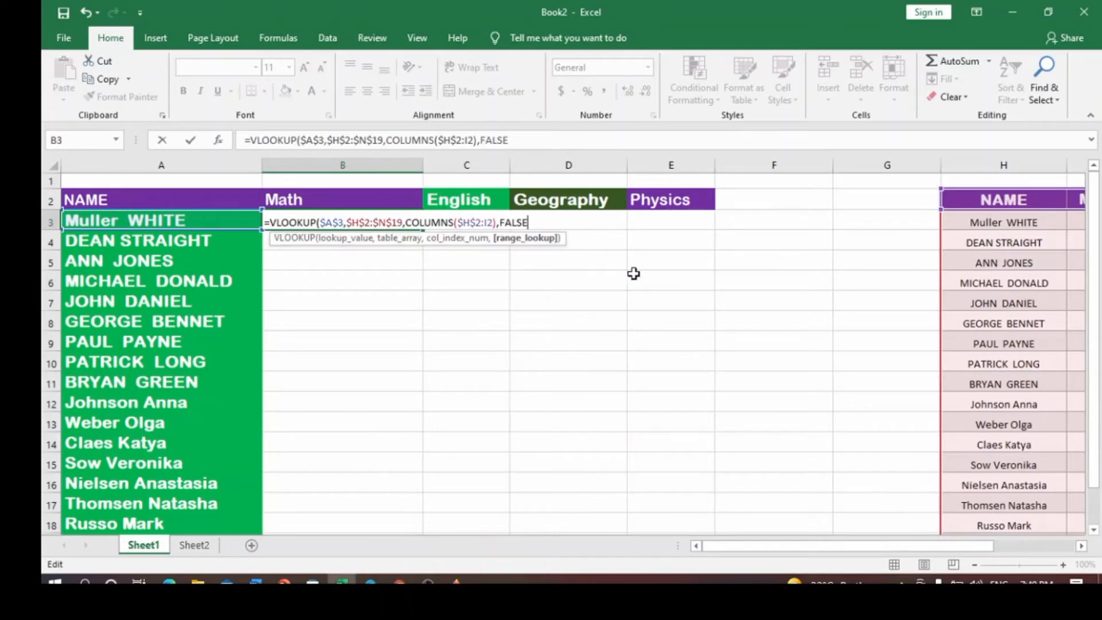
text())
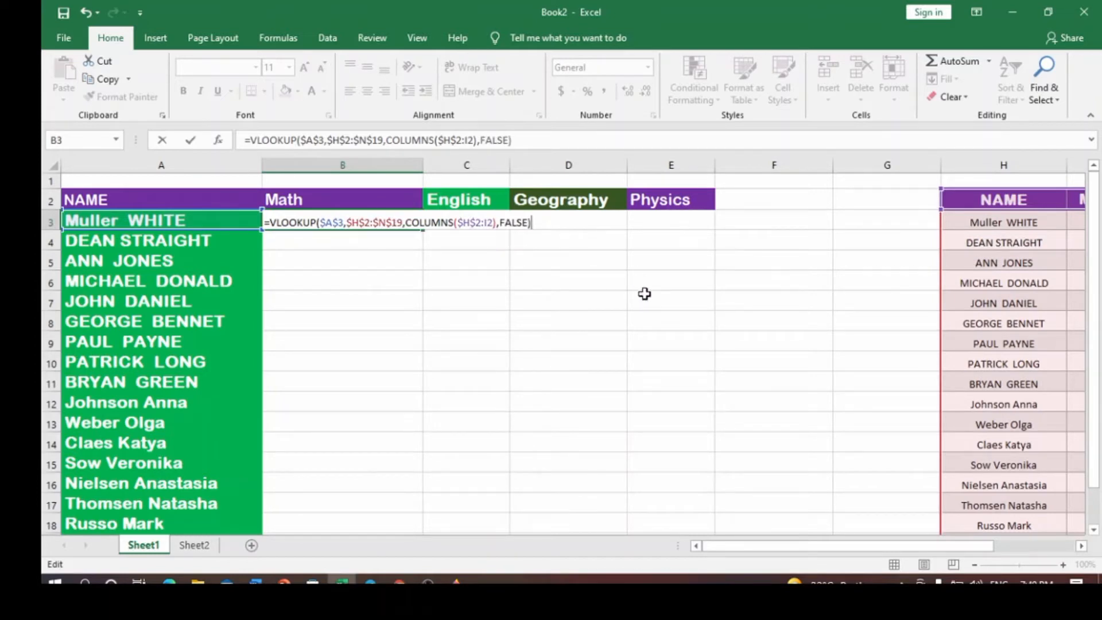
key(Return)
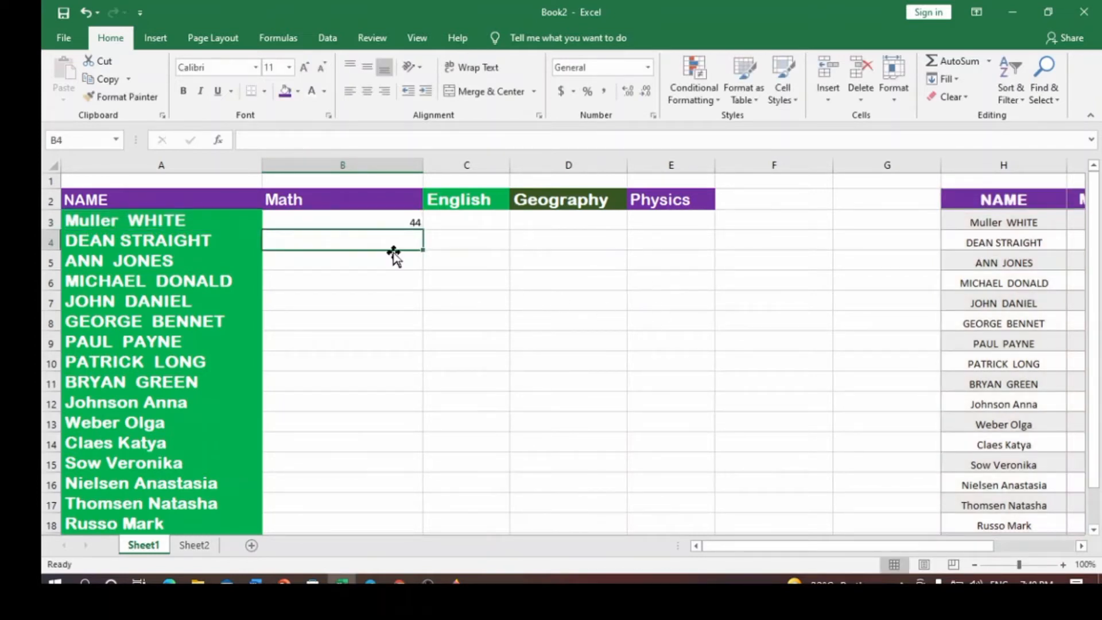
Step: Copy the B3 formula across to E3 and check the returned scores against the source table
click(392, 218)
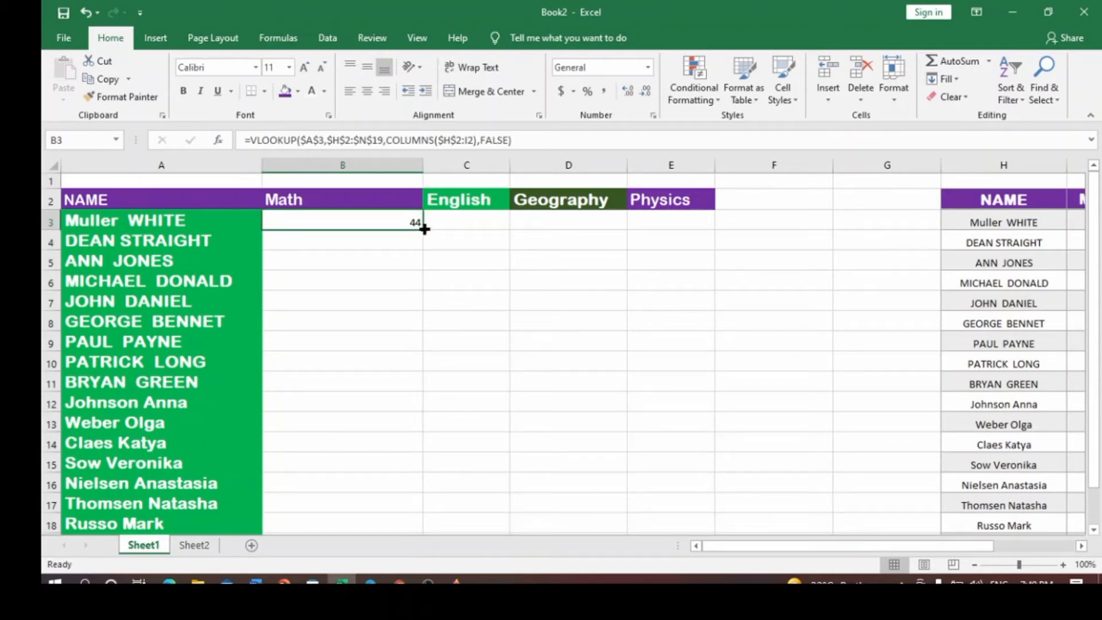
drag(424, 229, 689, 223)
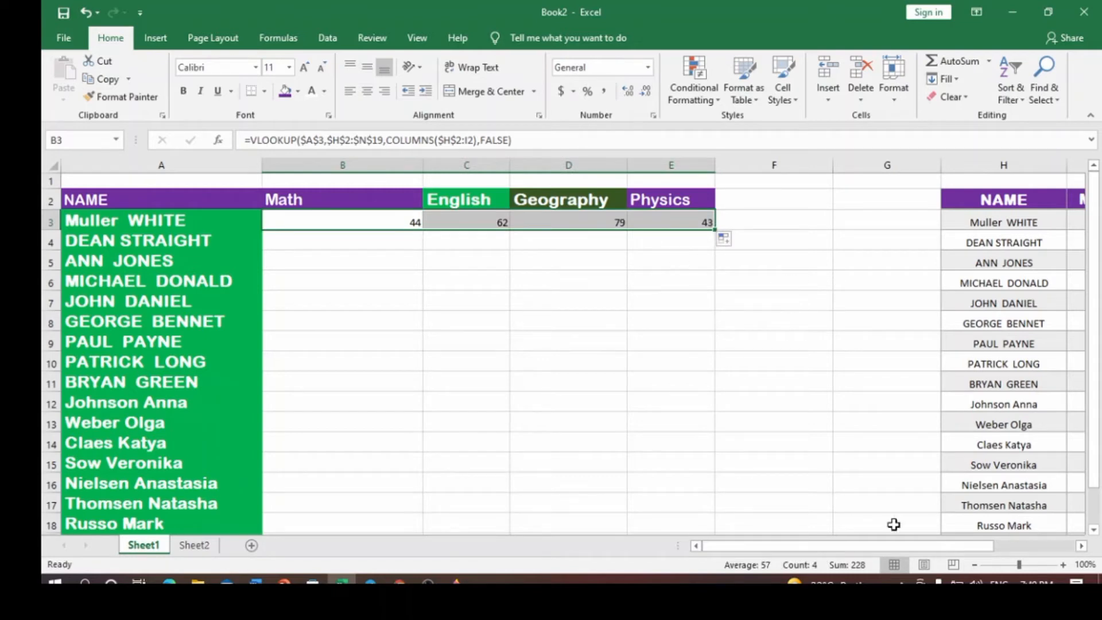
drag(934, 543, 966, 545)
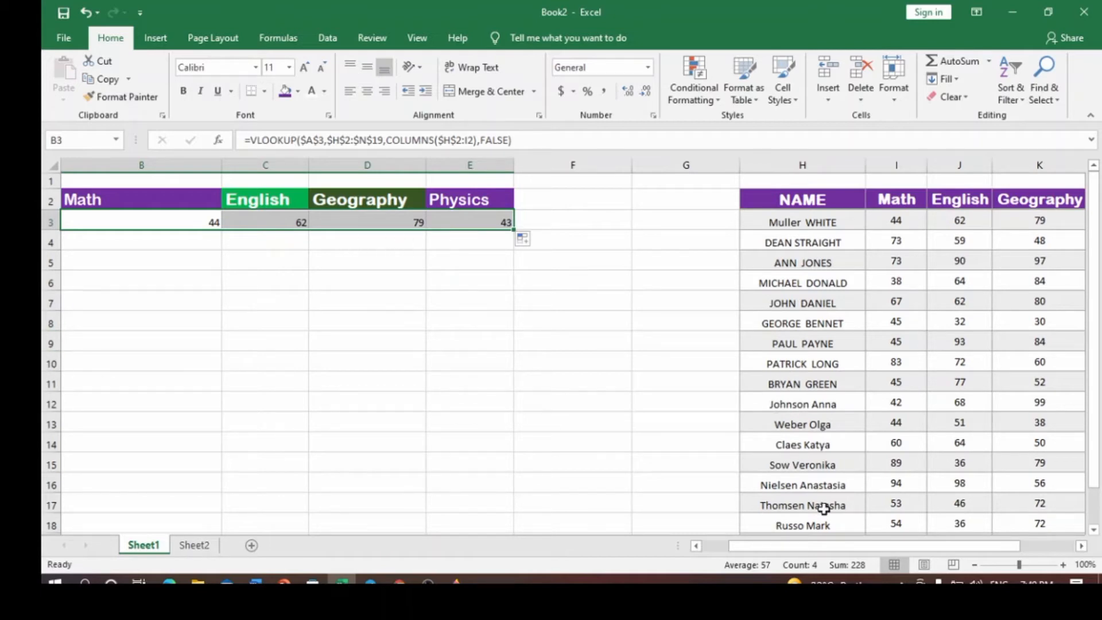
drag(841, 545, 815, 544)
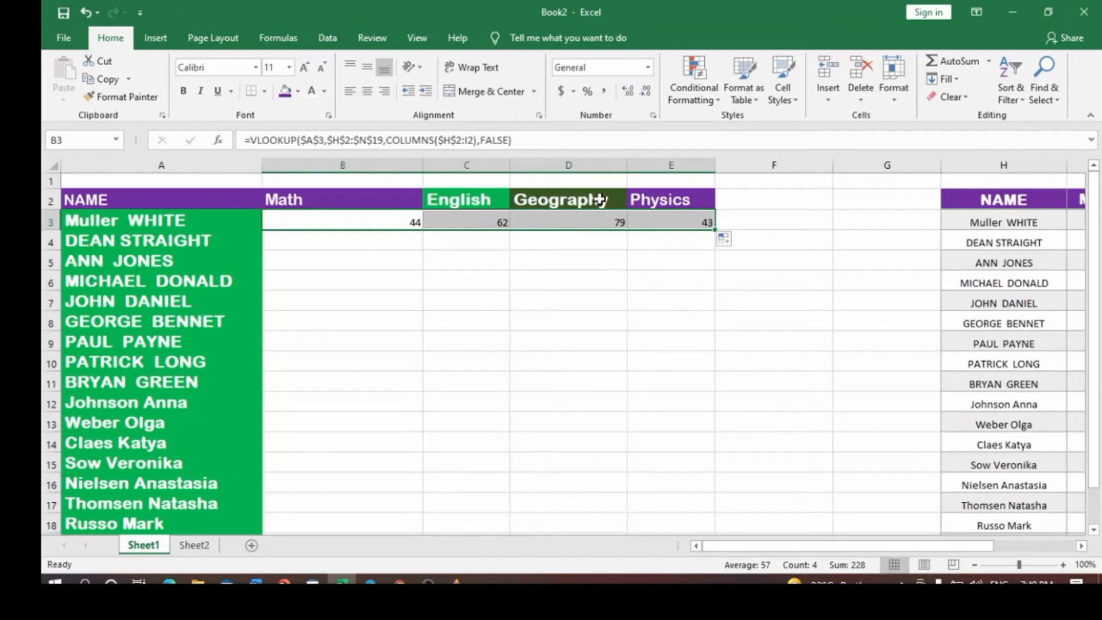
click(376, 247)
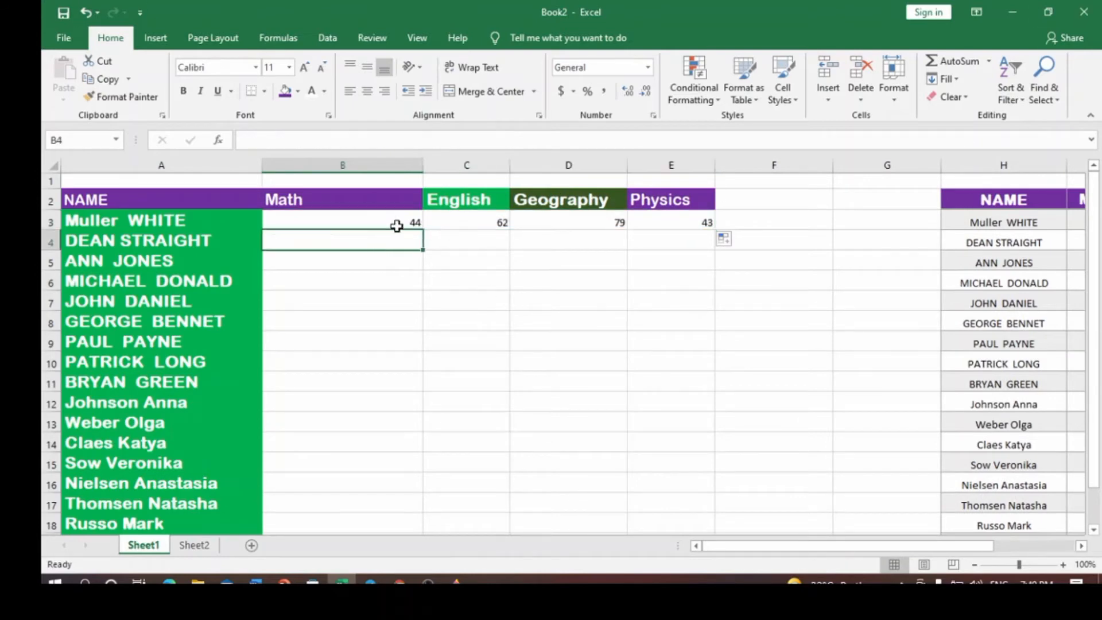
click(411, 222)
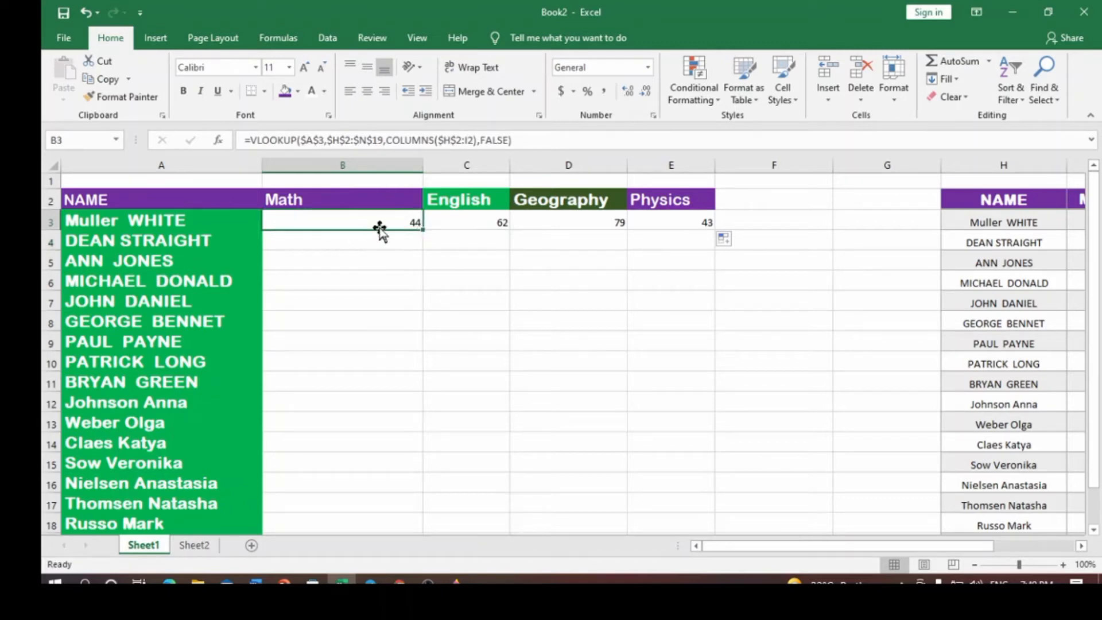
Step: Try copying the B3 formula down the rows across the Math to Physics columns, and remove the copies below row 3
drag(422, 230, 424, 404)
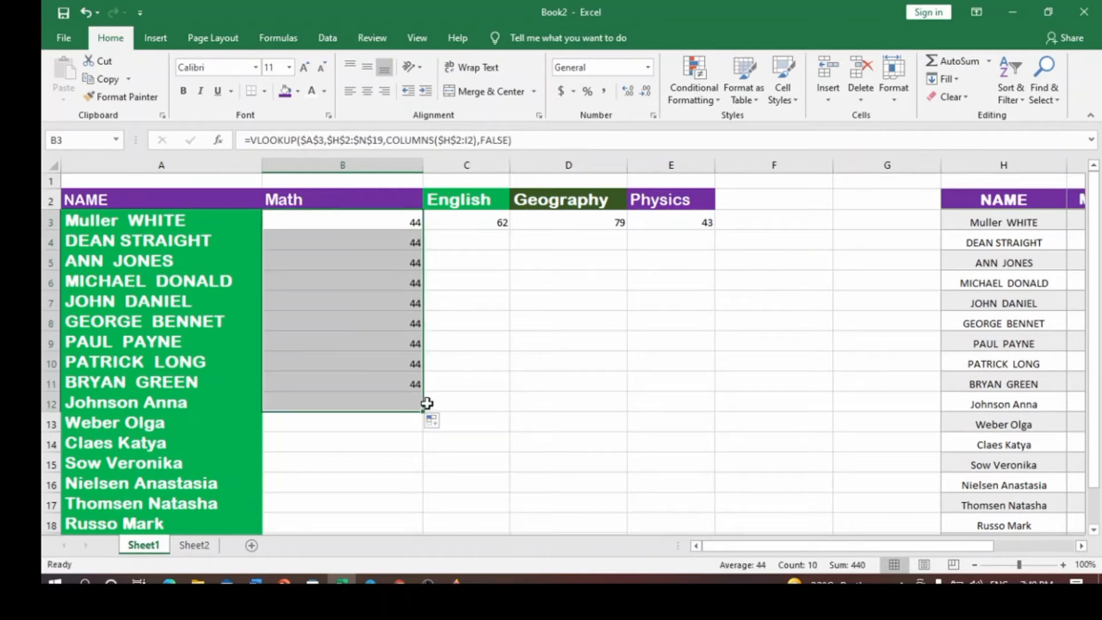
drag(395, 215, 735, 415)
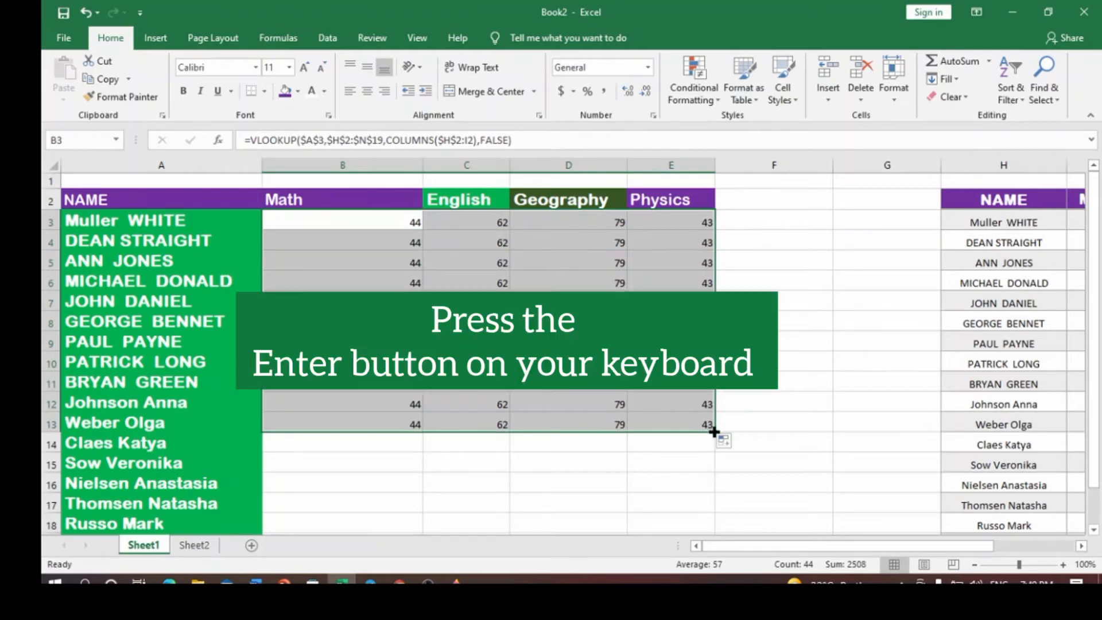
drag(706, 428, 700, 229)
Step: Change the lookup value in the B3 formula to $A3 so that only its column is absolute
double_click(399, 225)
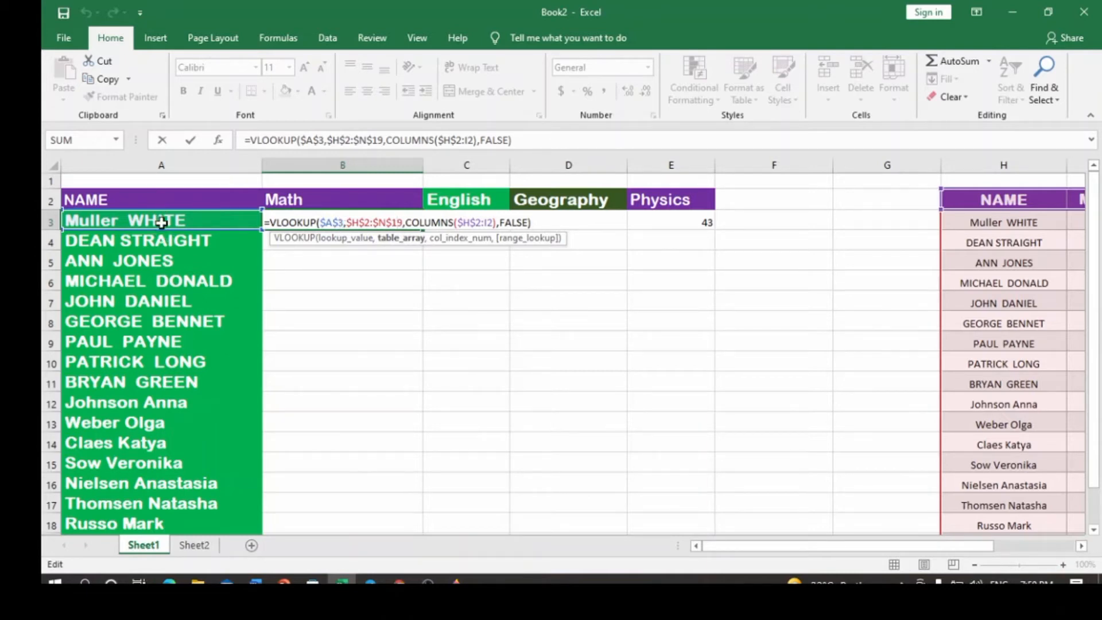
click(340, 223)
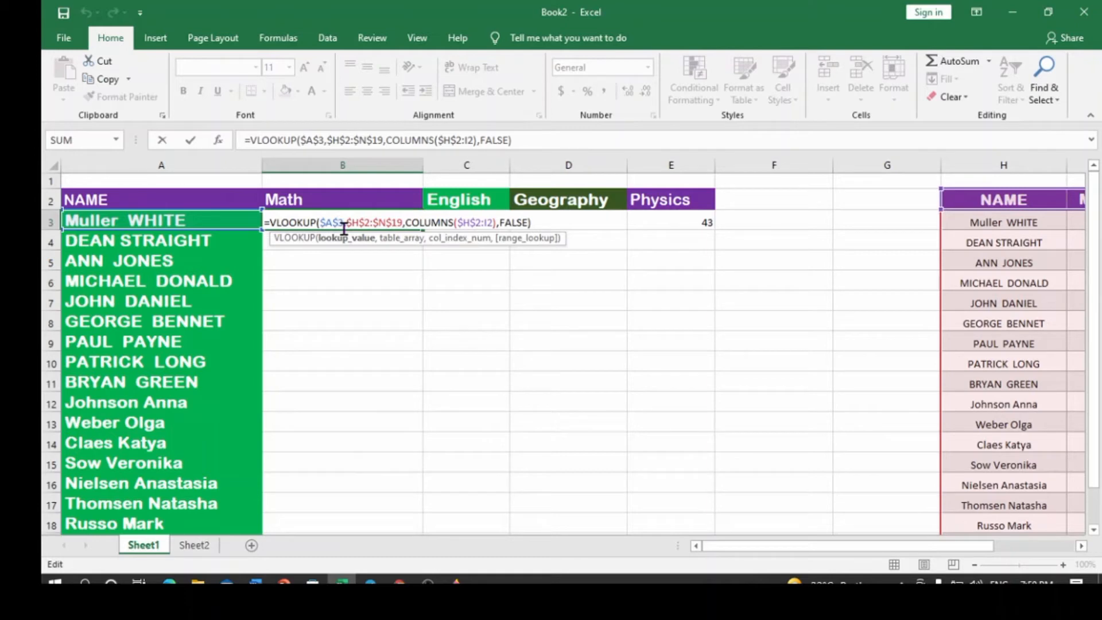
key(BackSpace)
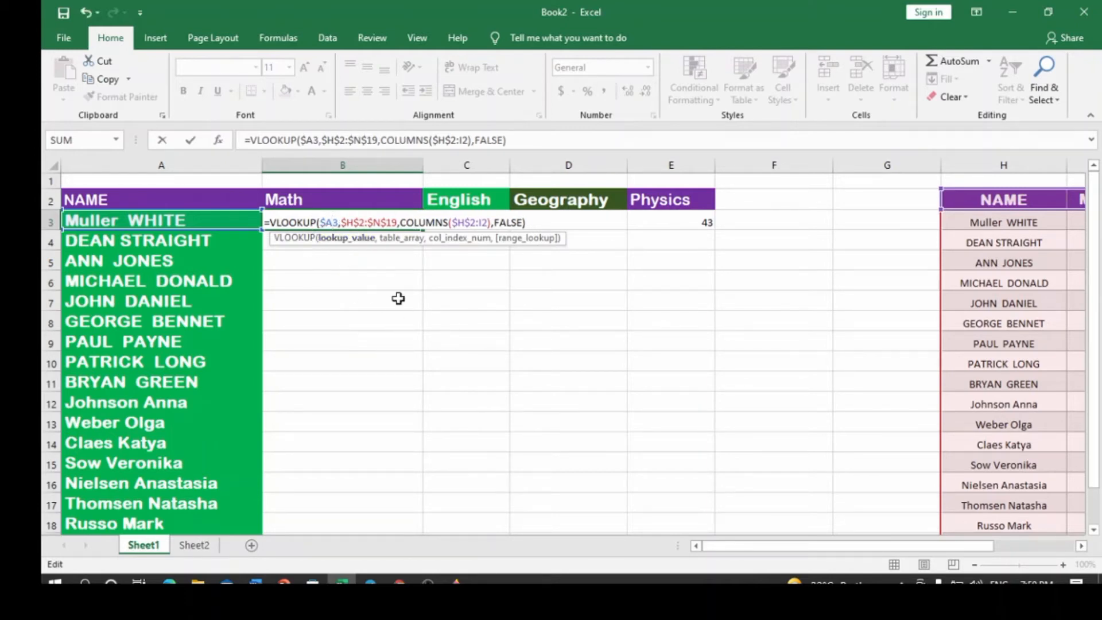
key(Return)
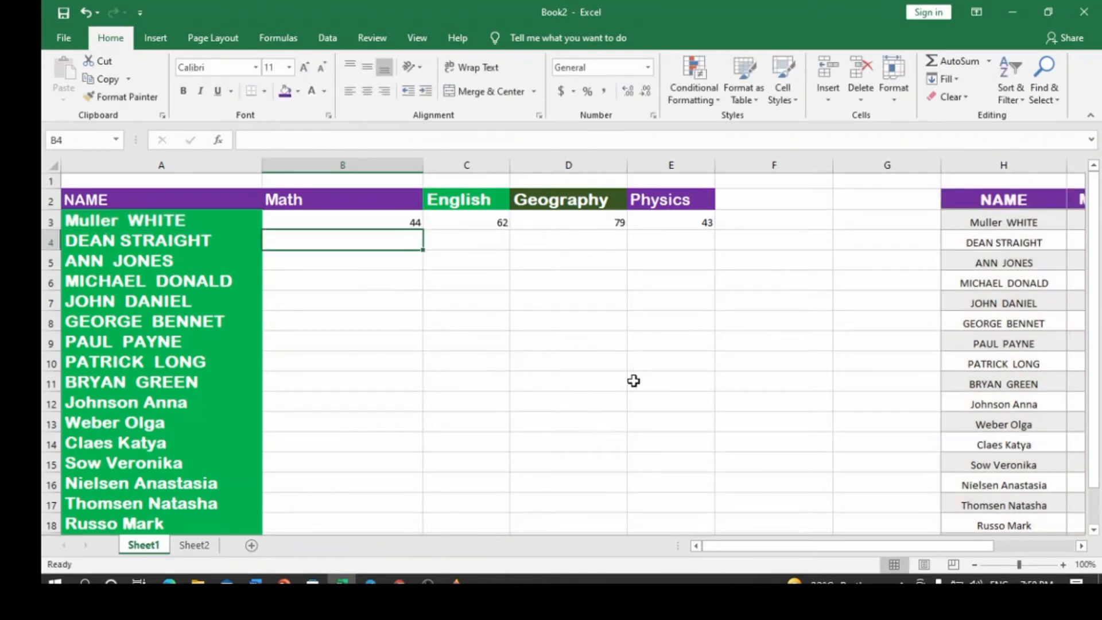
Step: Copy the B3 formula down to row 19 and across to the Physics column, and compare the scores with the source table
click(394, 222)
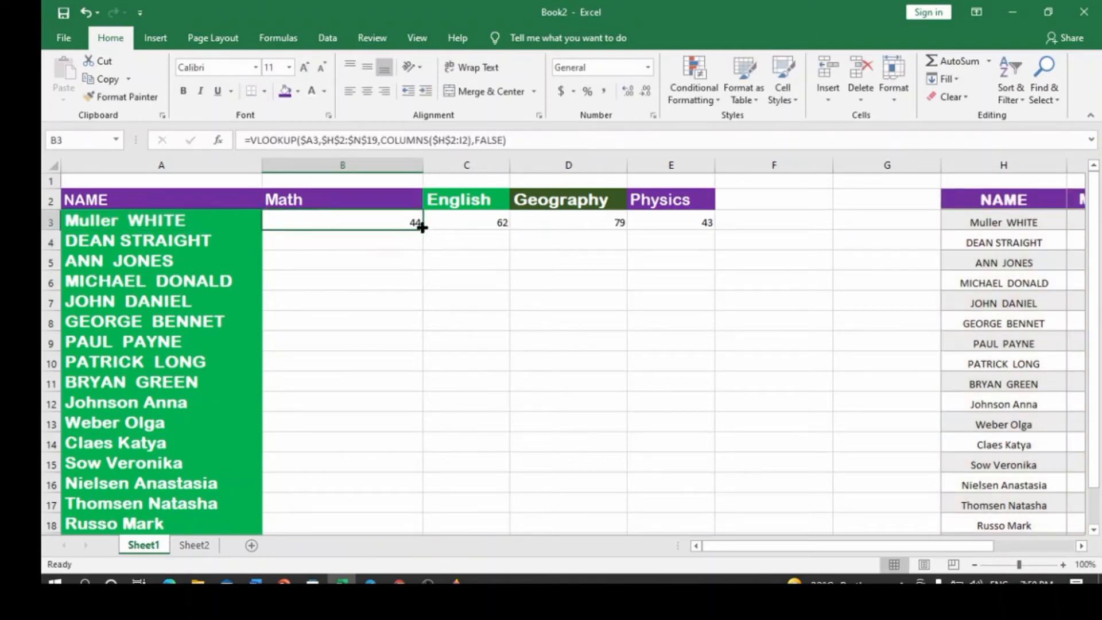
drag(421, 229, 427, 525)
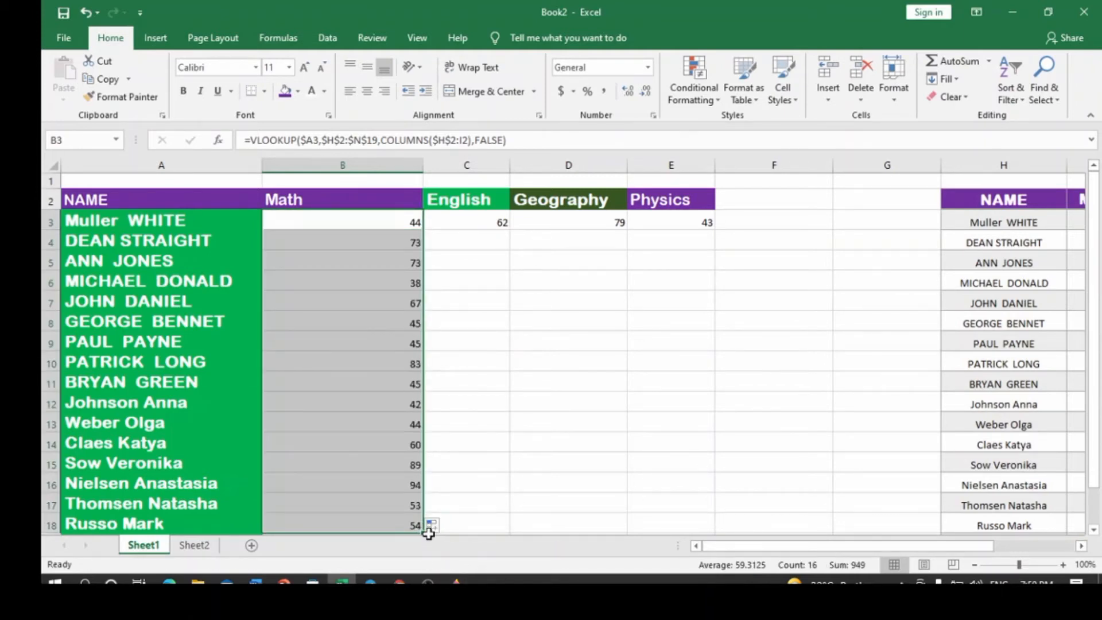
drag(424, 533, 707, 513)
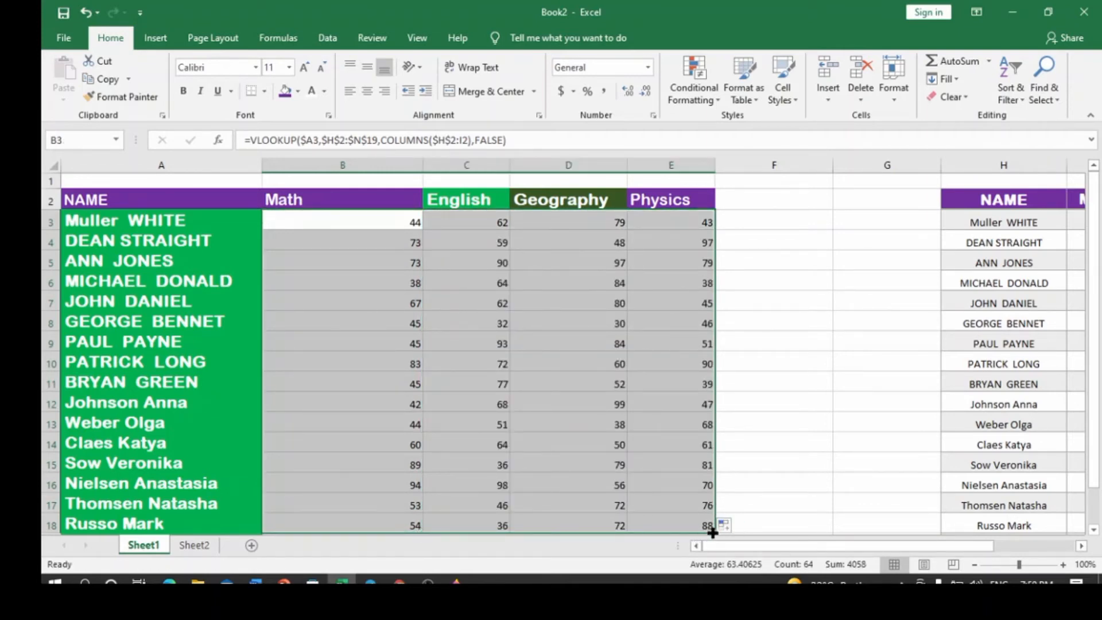
drag(712, 533, 519, 515)
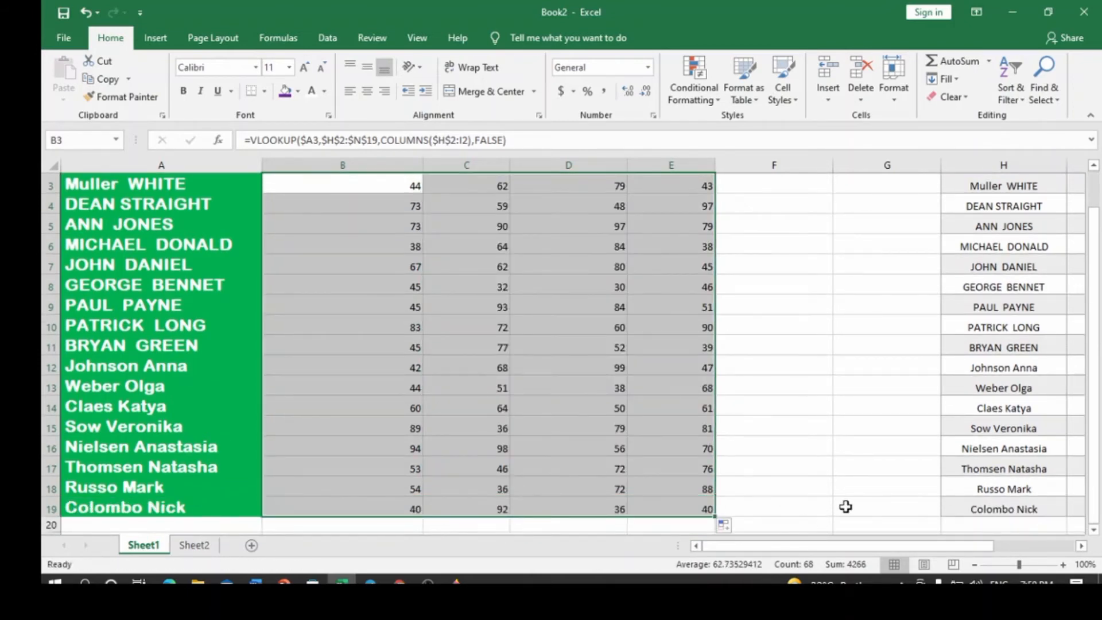
scroll(845, 506, up, 1)
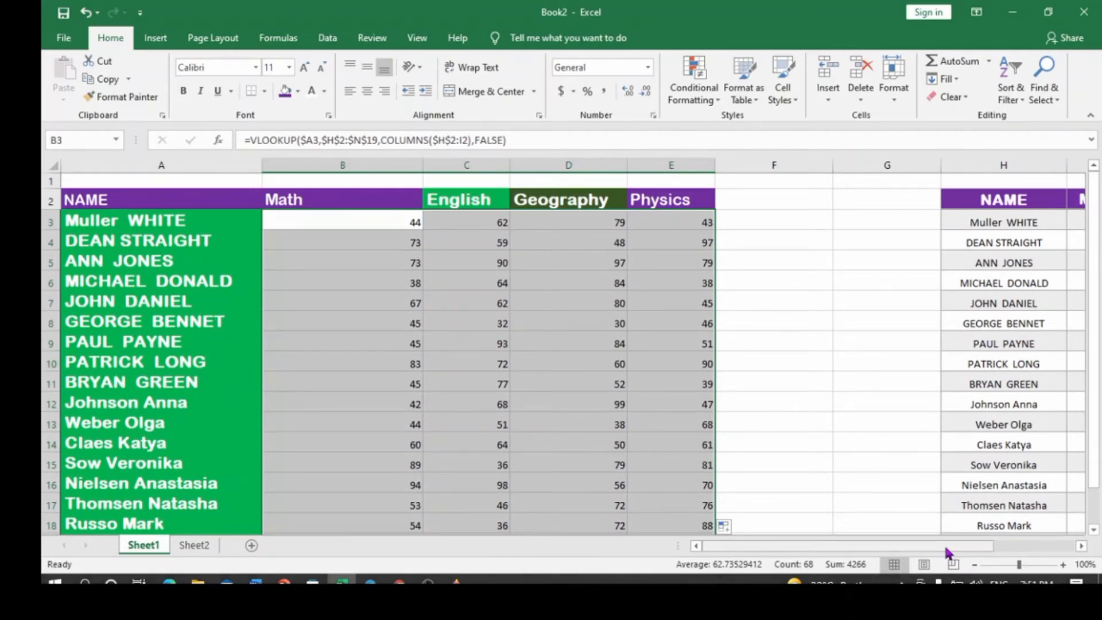
drag(945, 545, 980, 552)
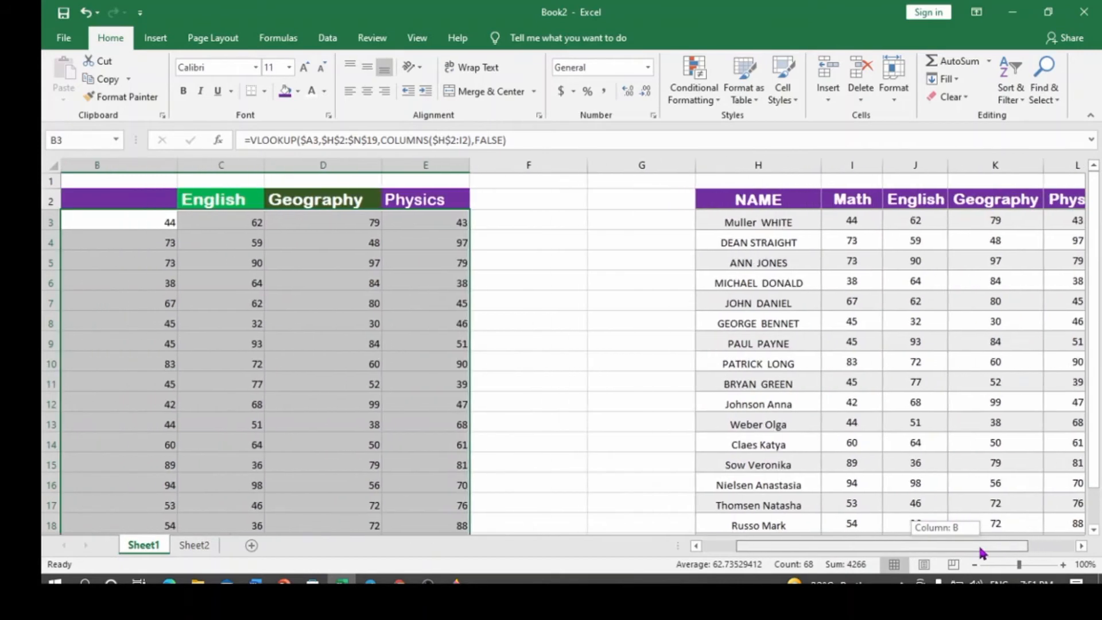
drag(904, 550, 984, 554)
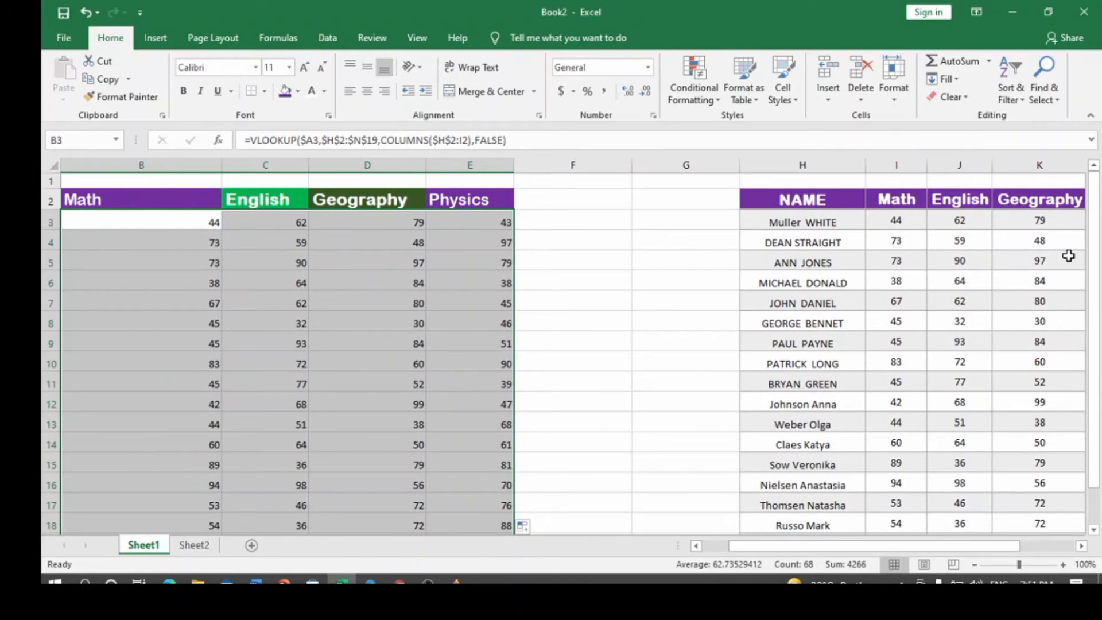
drag(1002, 548, 1030, 543)
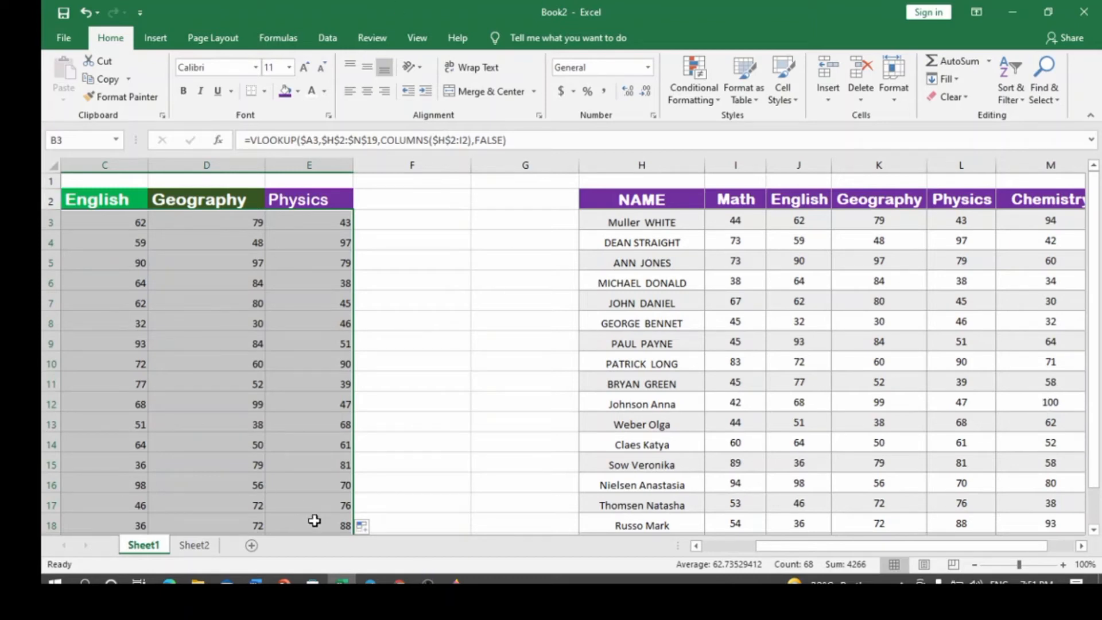
drag(977, 550, 856, 543)
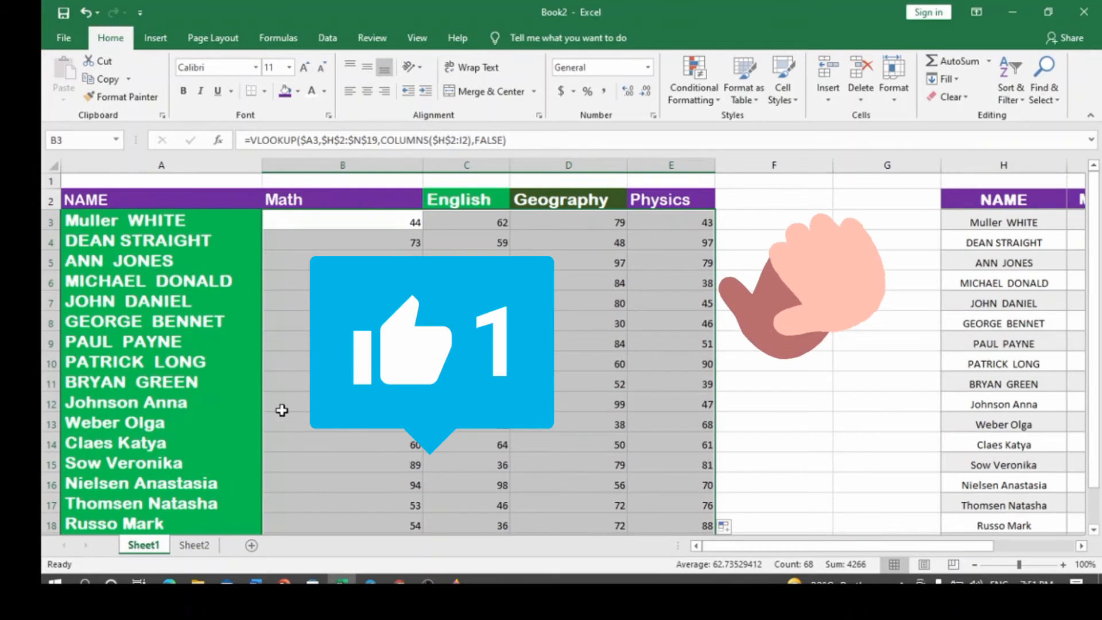
Step: Clear the contents of B3:F19 to empty the Math, English, Geography and Physics results
double_click(351, 224)
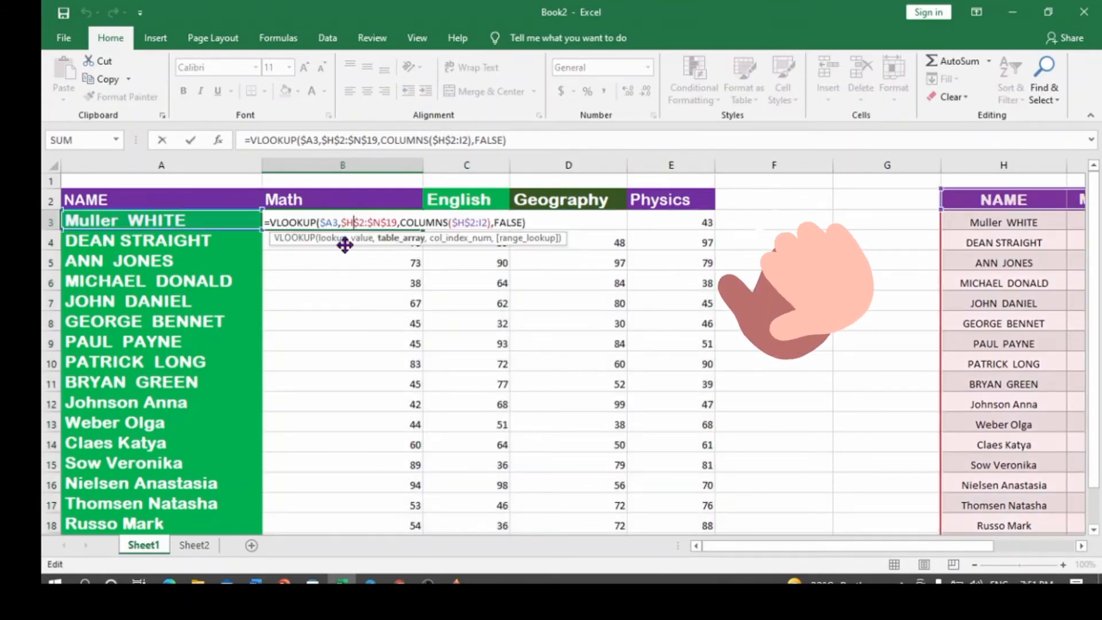
scroll(740, 424, down, 2)
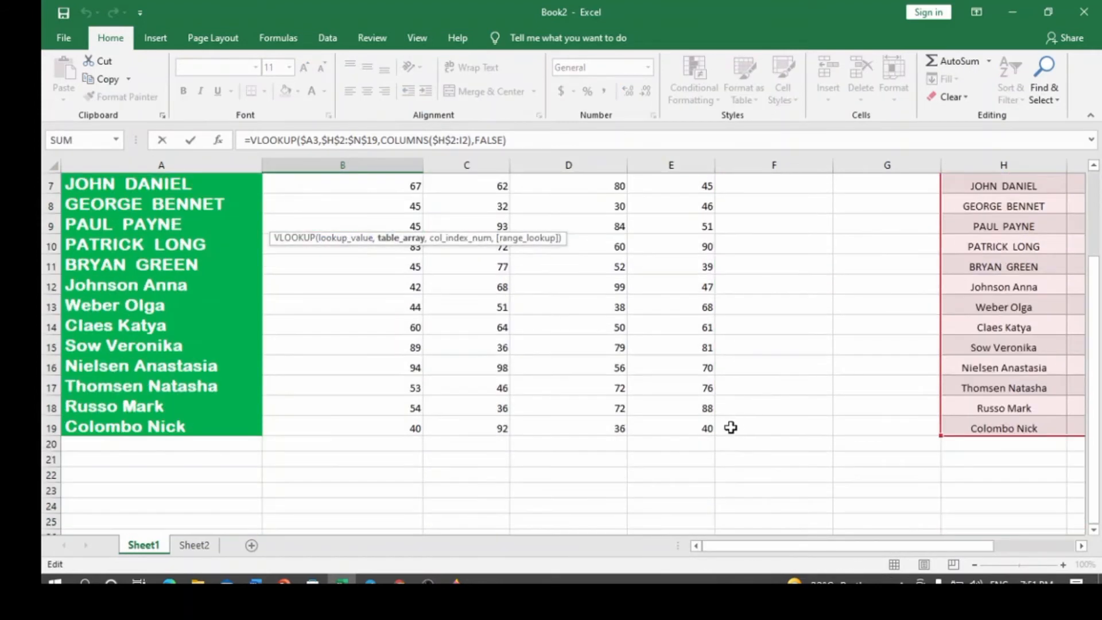
drag(720, 429, 396, 184)
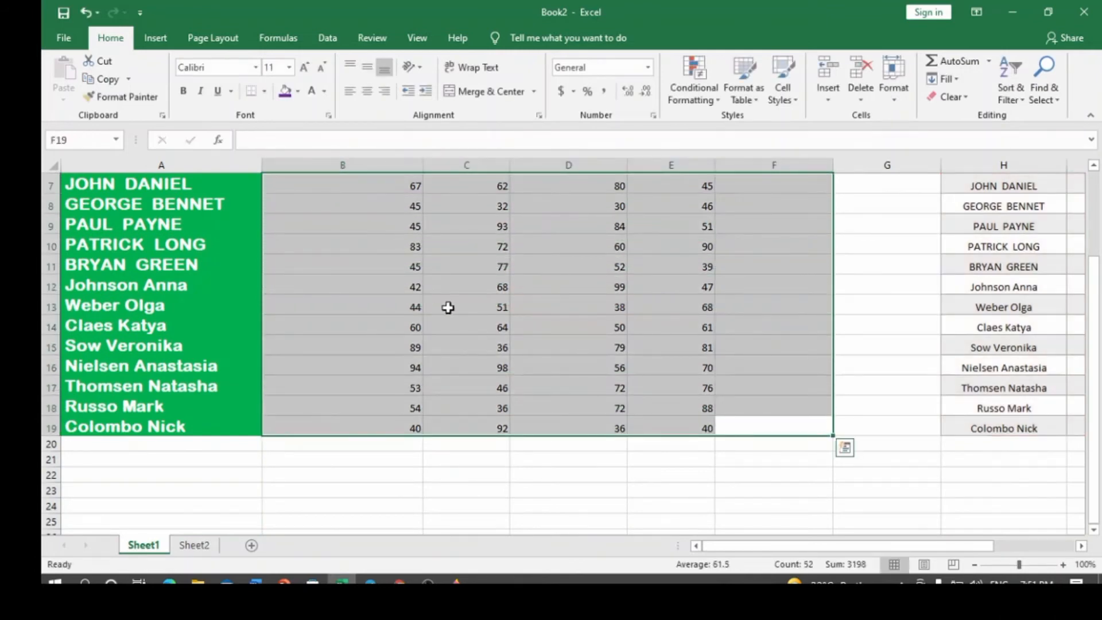
scroll(448, 308, up, 2)
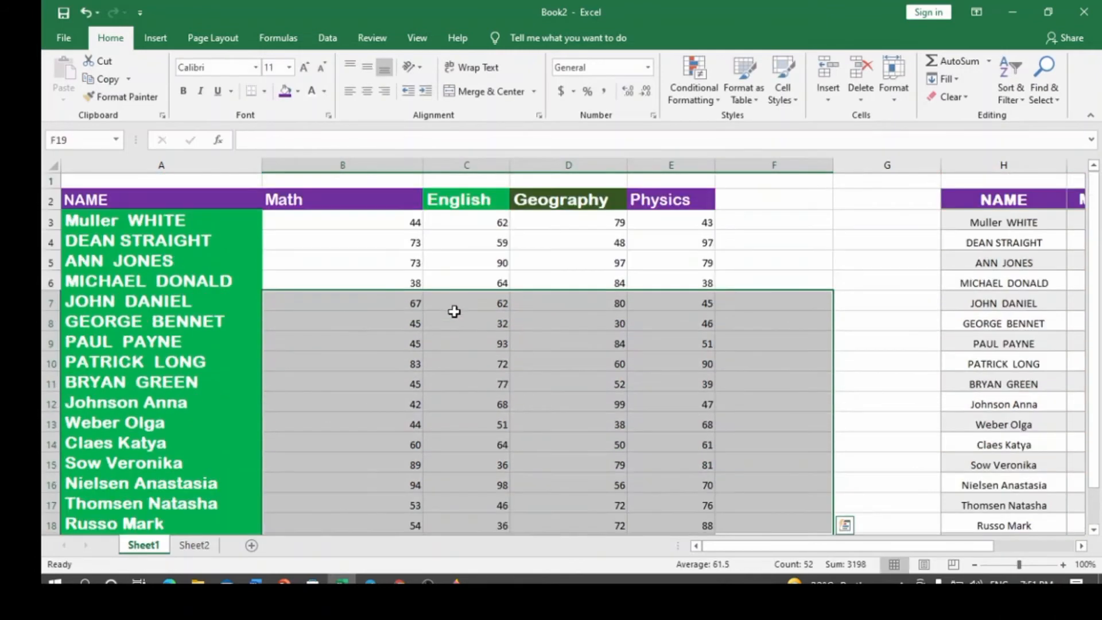
click(969, 99)
click(948, 156)
scroll(733, 334, down, 3)
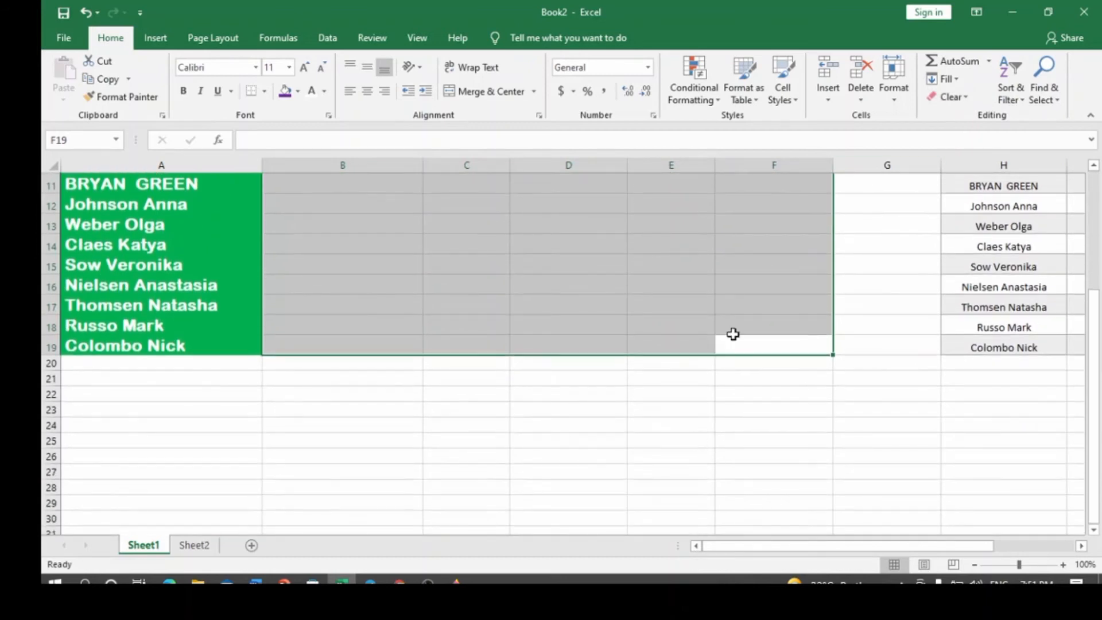
scroll(733, 334, up, 4)
drag(726, 283, 370, 215)
click(968, 101)
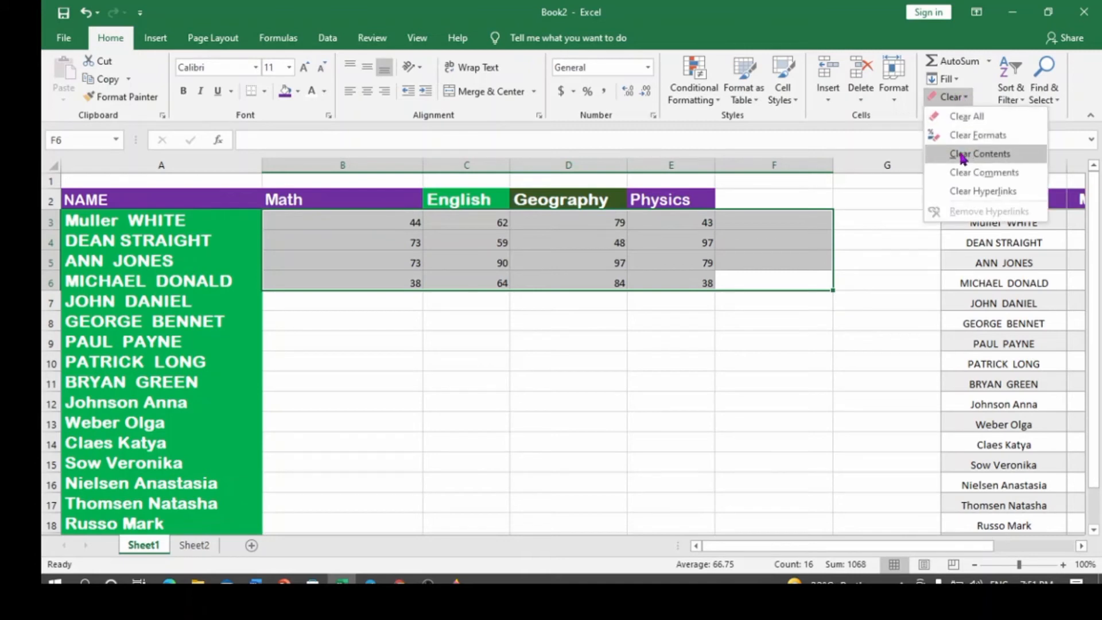
click(960, 152)
Step: Start a new VLOOKUP formula in B3 with the absolute reference $A$3 as the lookup value
click(365, 222)
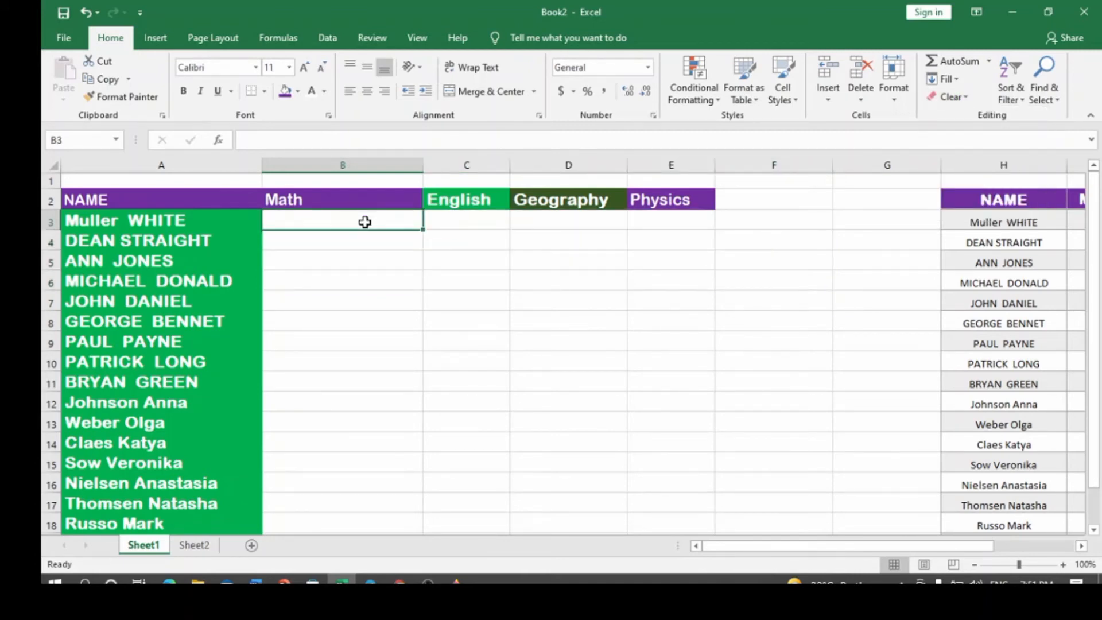
text(=vloo)
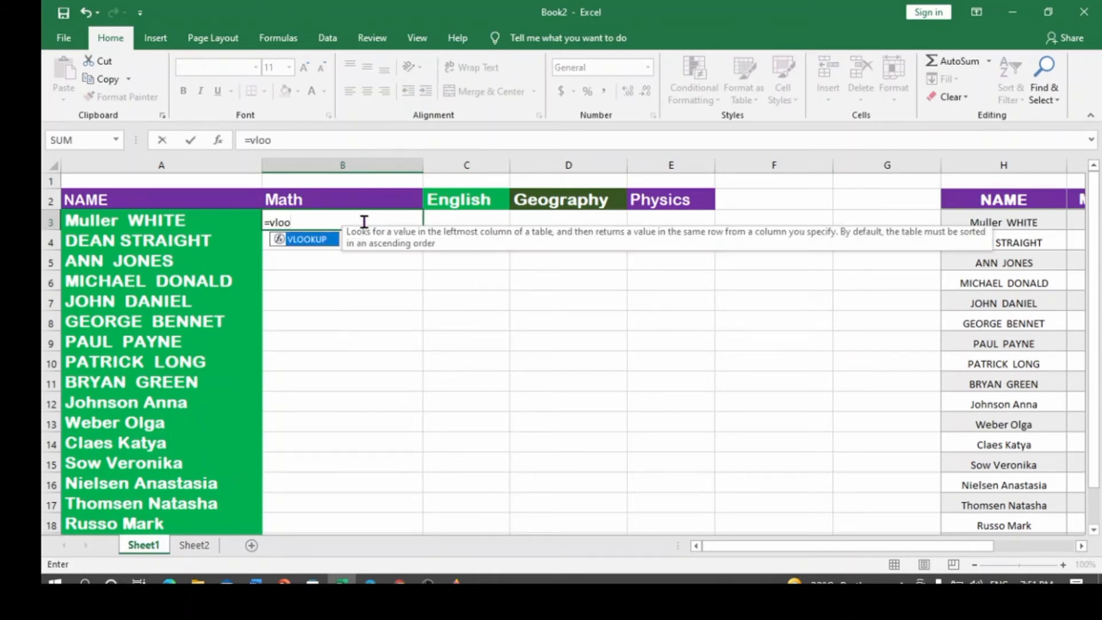
double_click(309, 240)
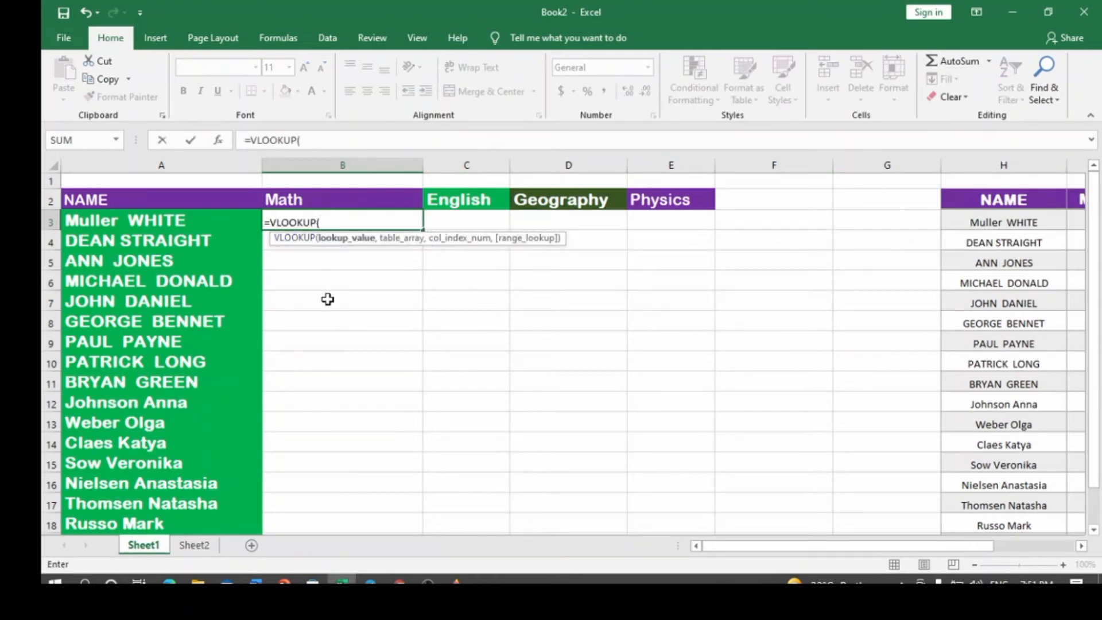
click(117, 222)
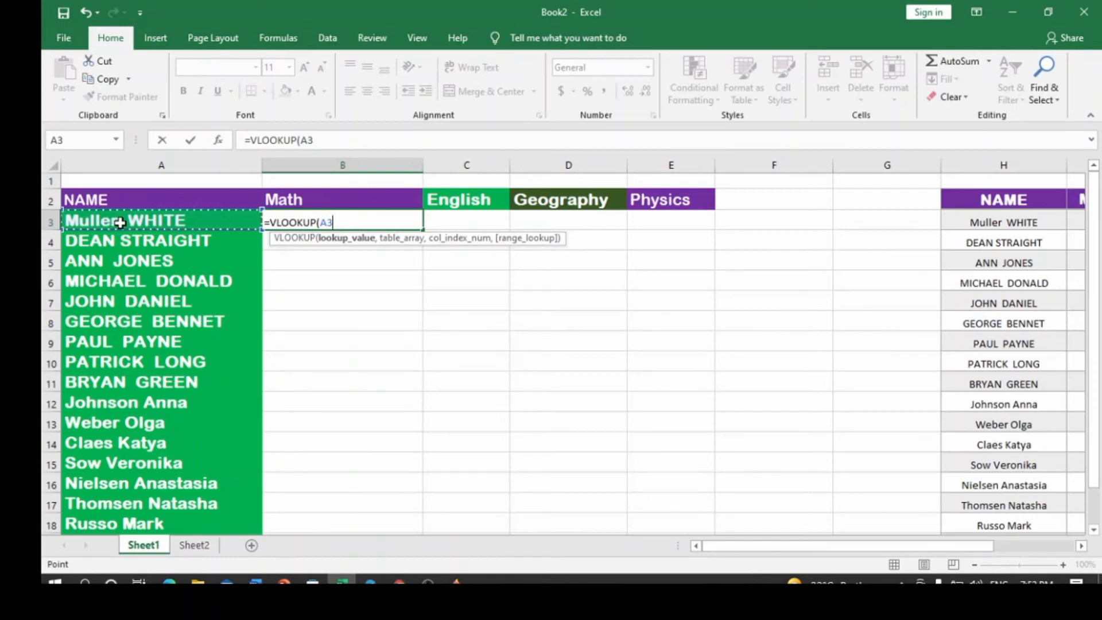
key(F4)
text(,)
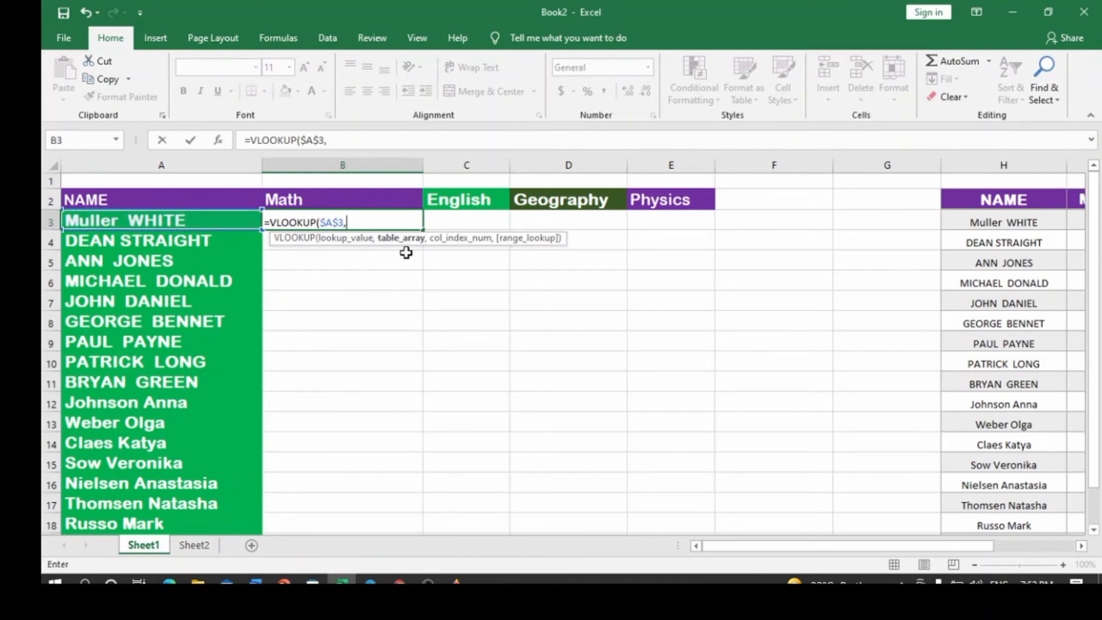
Step: Set the VLOOKUP's table array to the whole source table as the absolute range $H$2:$N$19
drag(890, 541, 970, 541)
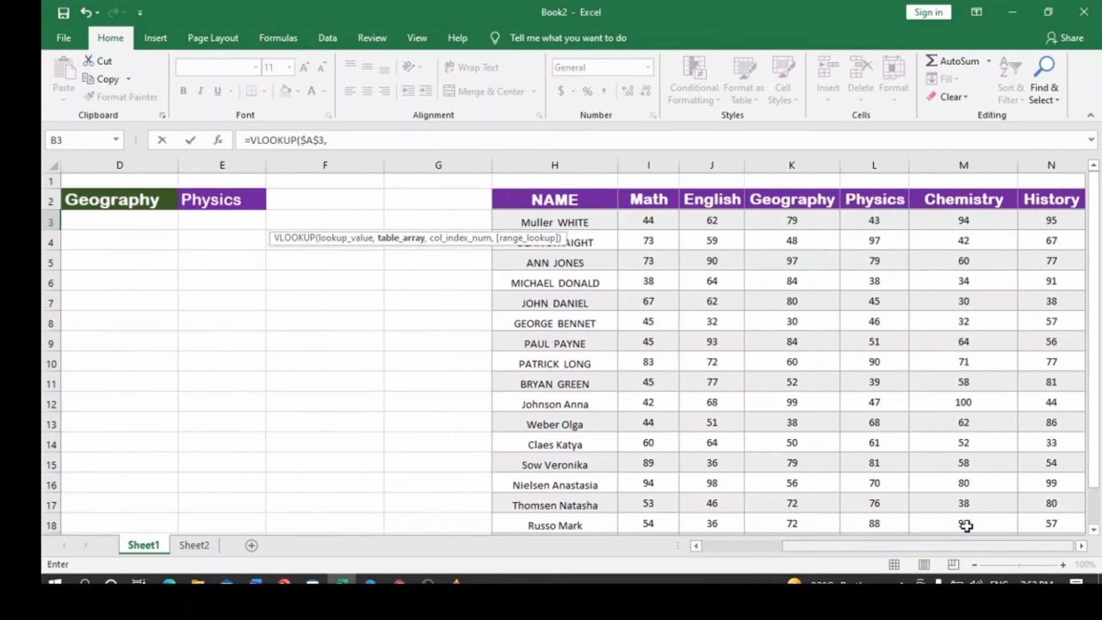
drag(530, 200, 824, 546)
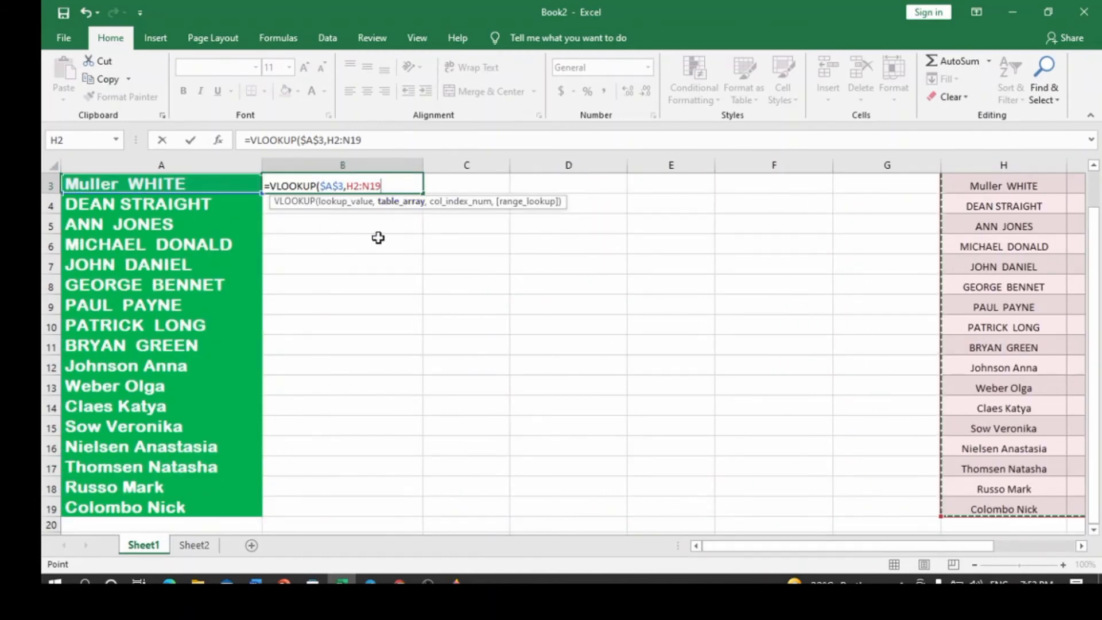
key(F4)
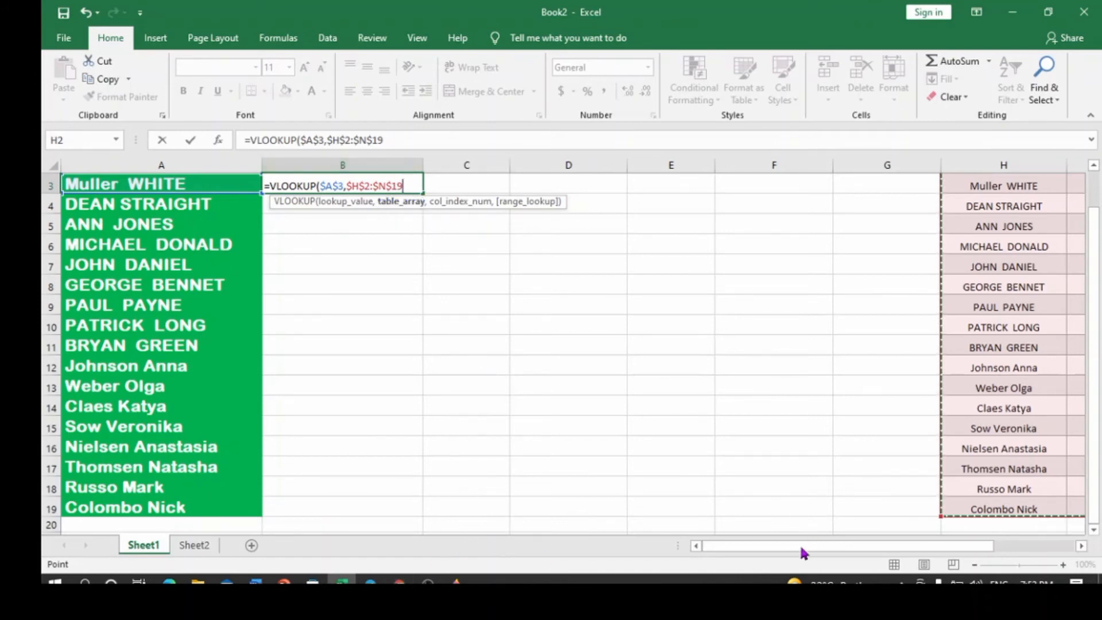
text(,)
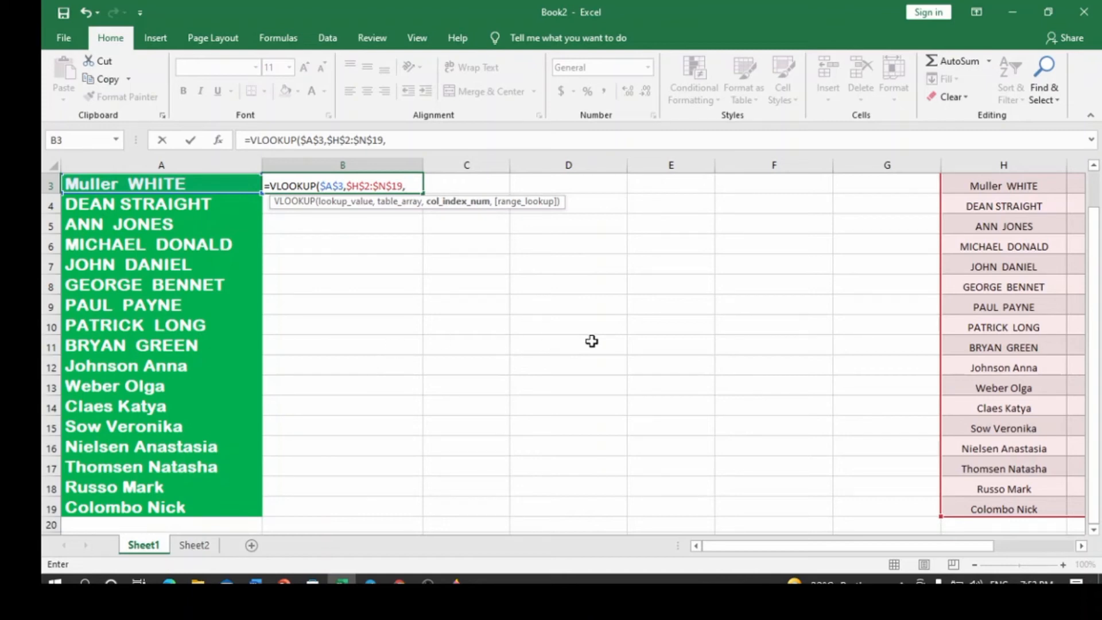
Step: Nest a COLUMNS function as the column index, using the source table's NAME and Math headers H2:I2 as its array
scroll(592, 341, up, 1)
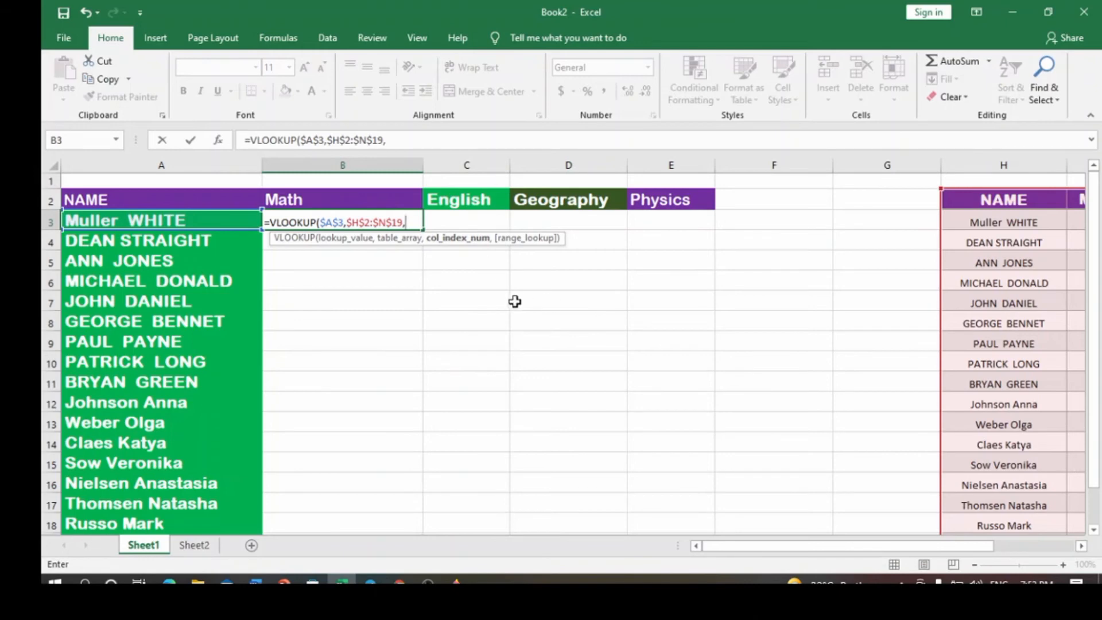
text(colum)
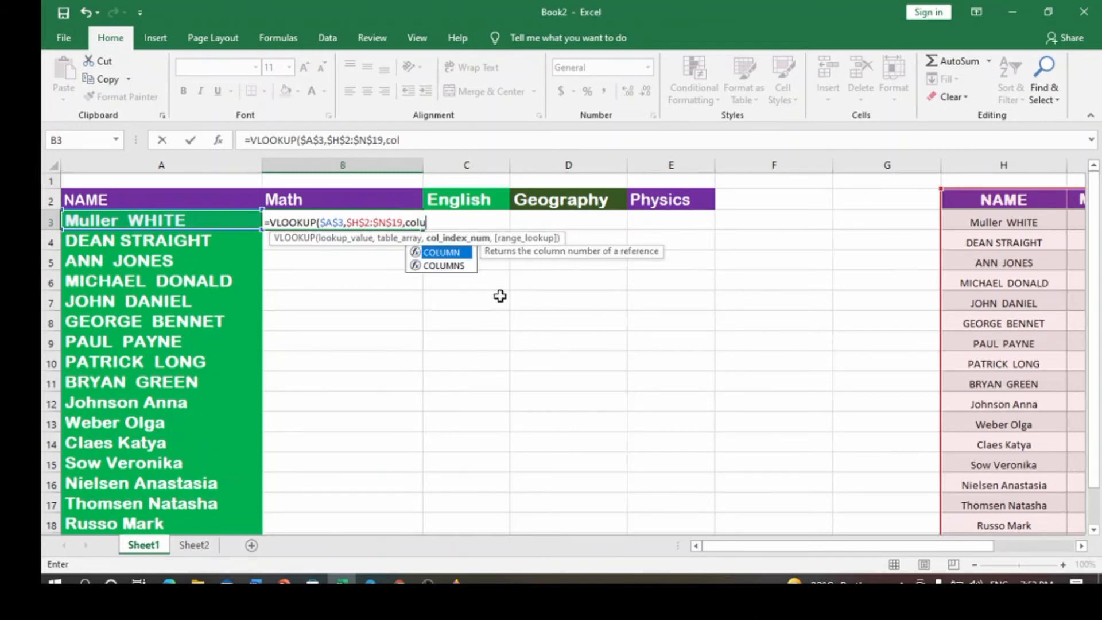
double_click(449, 266)
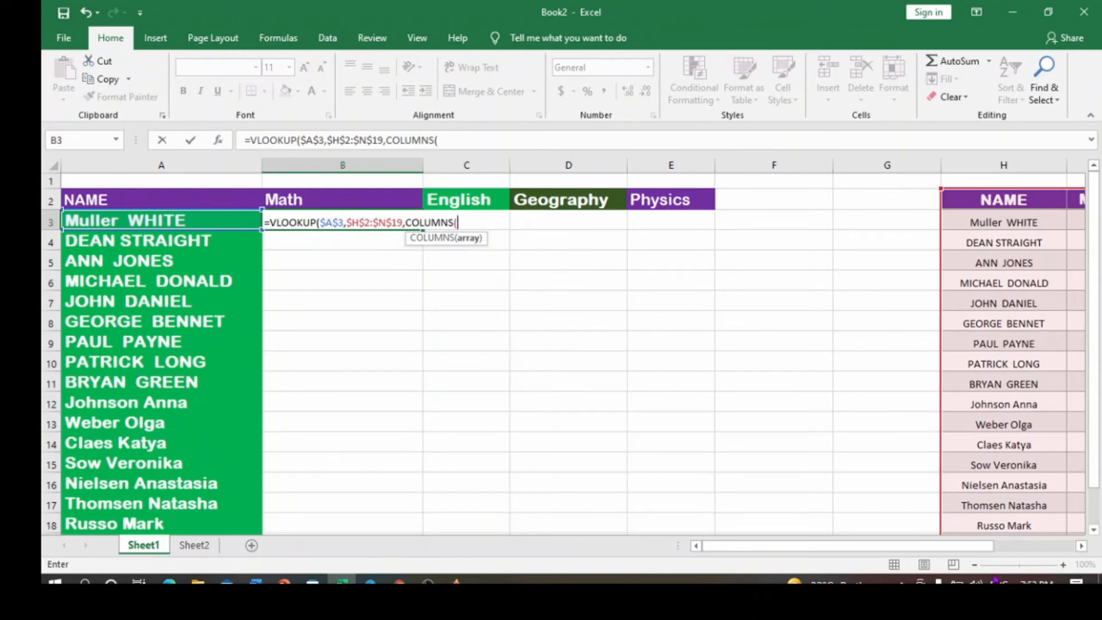
drag(966, 541, 1020, 543)
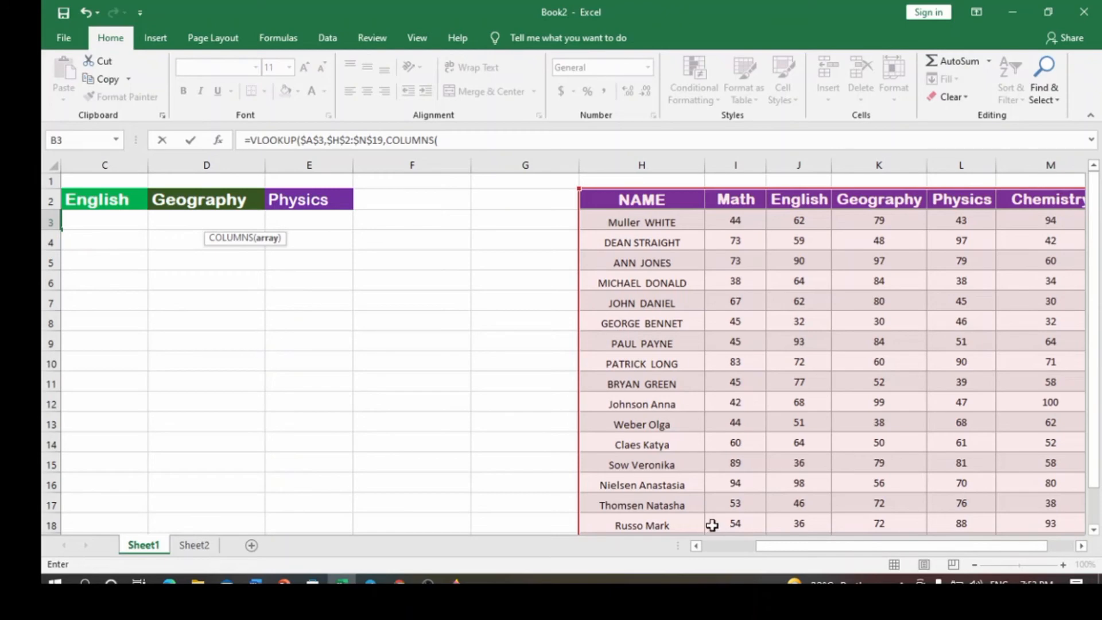
mouse_move(844, 553)
mouse_down()
mouse_move(769, 548)
mouse_move(850, 548)
mouse_up()
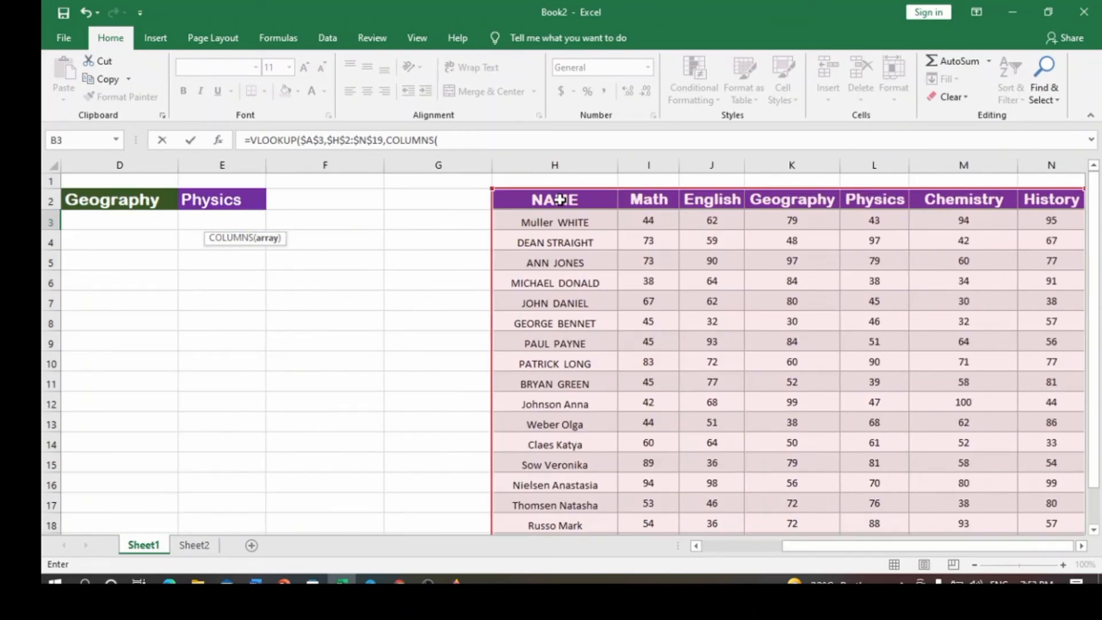
drag(559, 199, 651, 204)
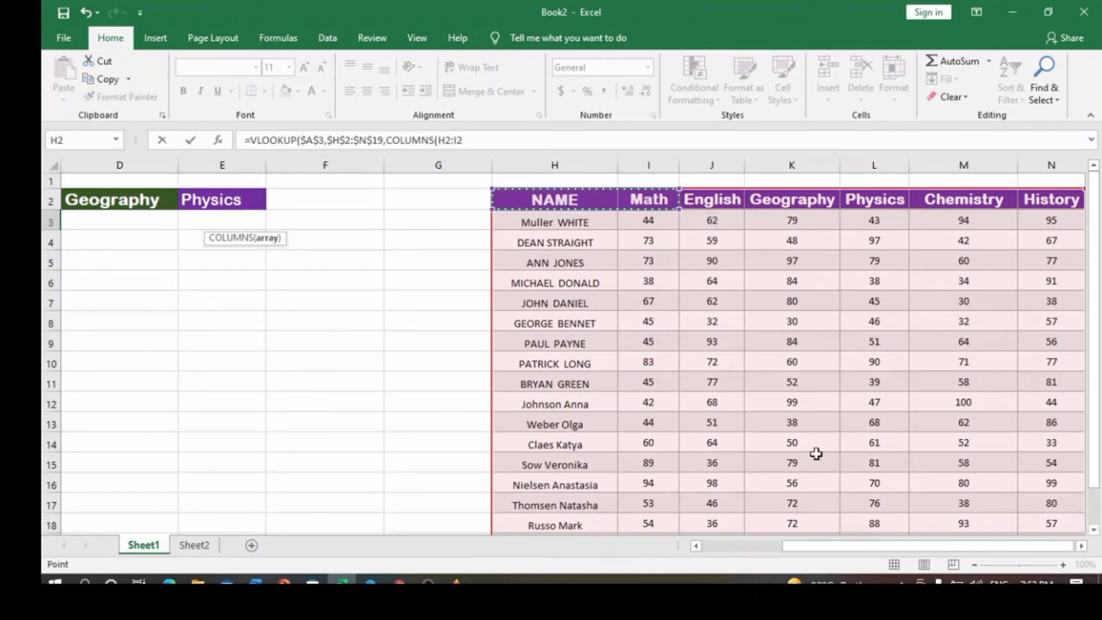
drag(952, 545, 872, 545)
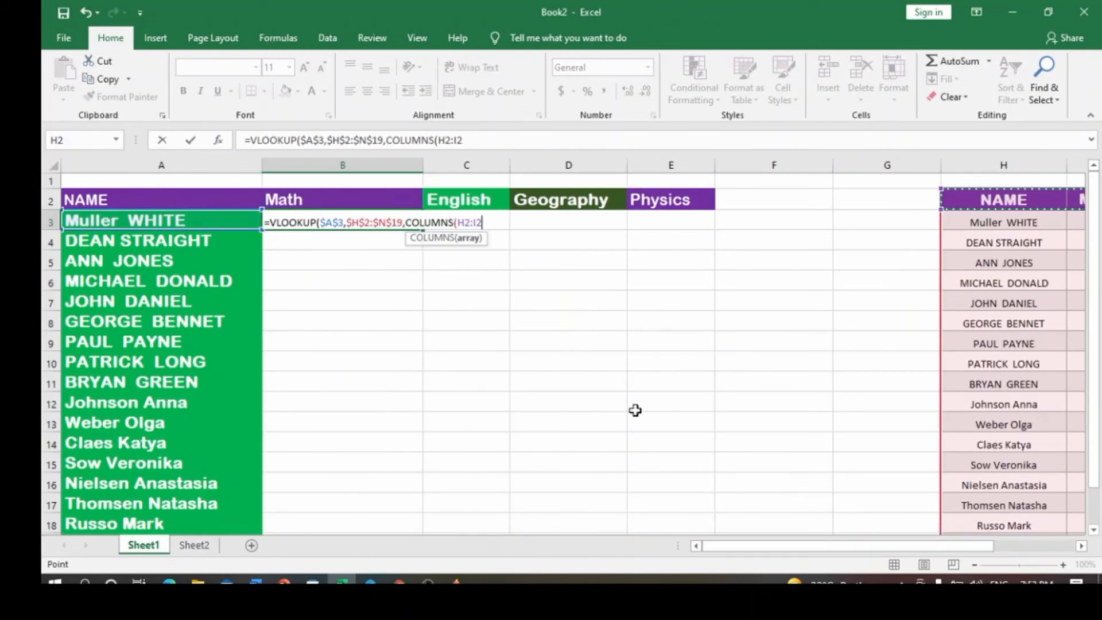
Step: Make the COLUMNS range start absolute as $H$2, and complete the VLOOKUP in B3 with FALSE for an exact match
double_click(463, 223)
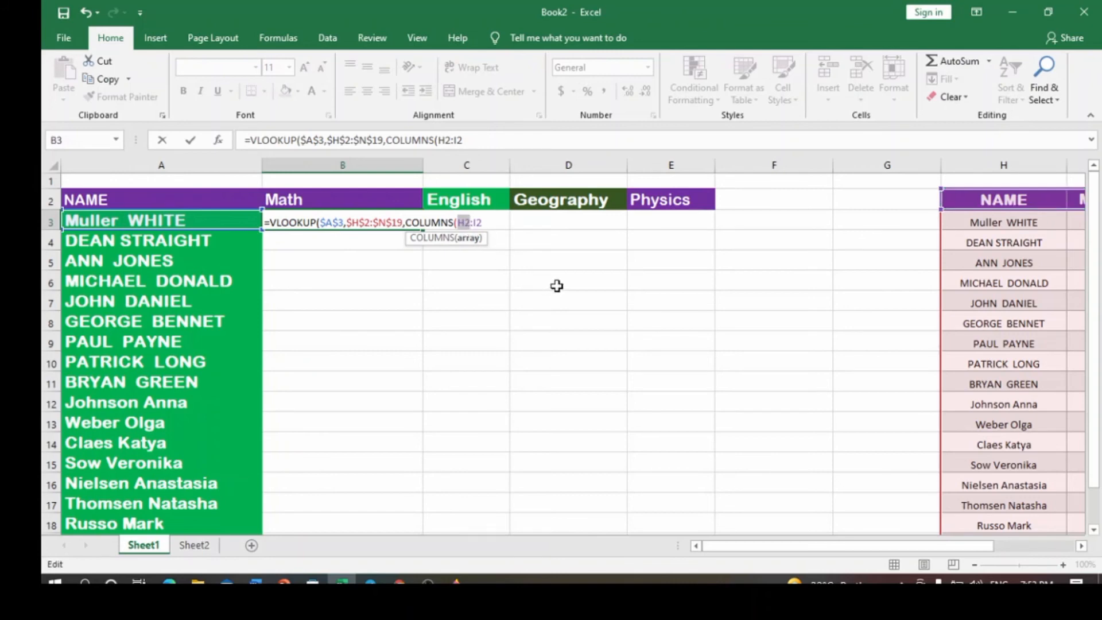
key(F4)
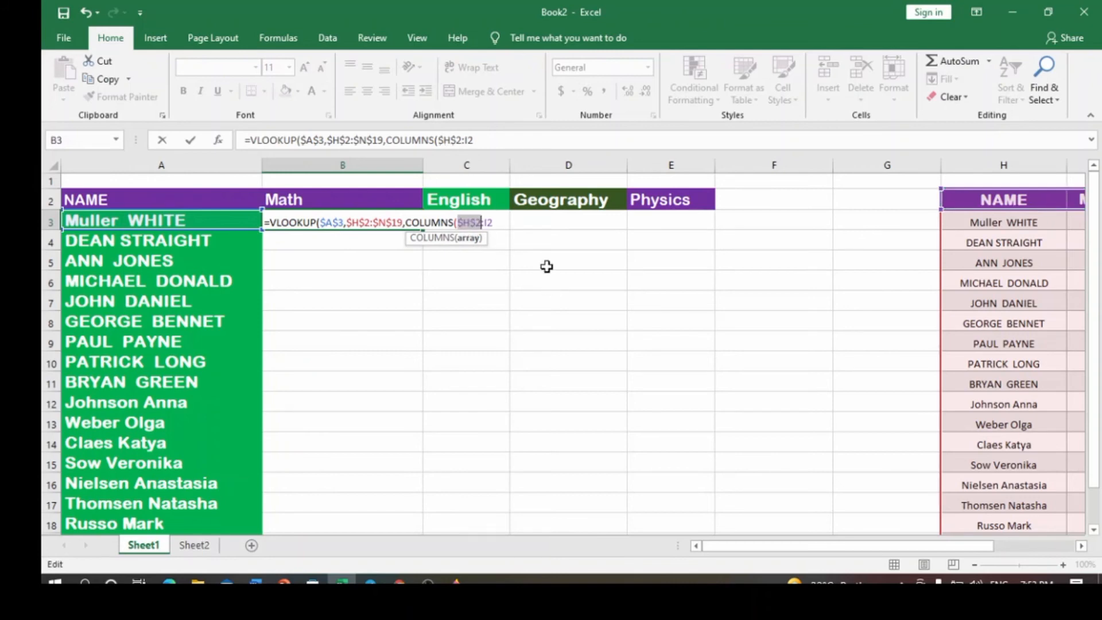
click(496, 225)
text(),)
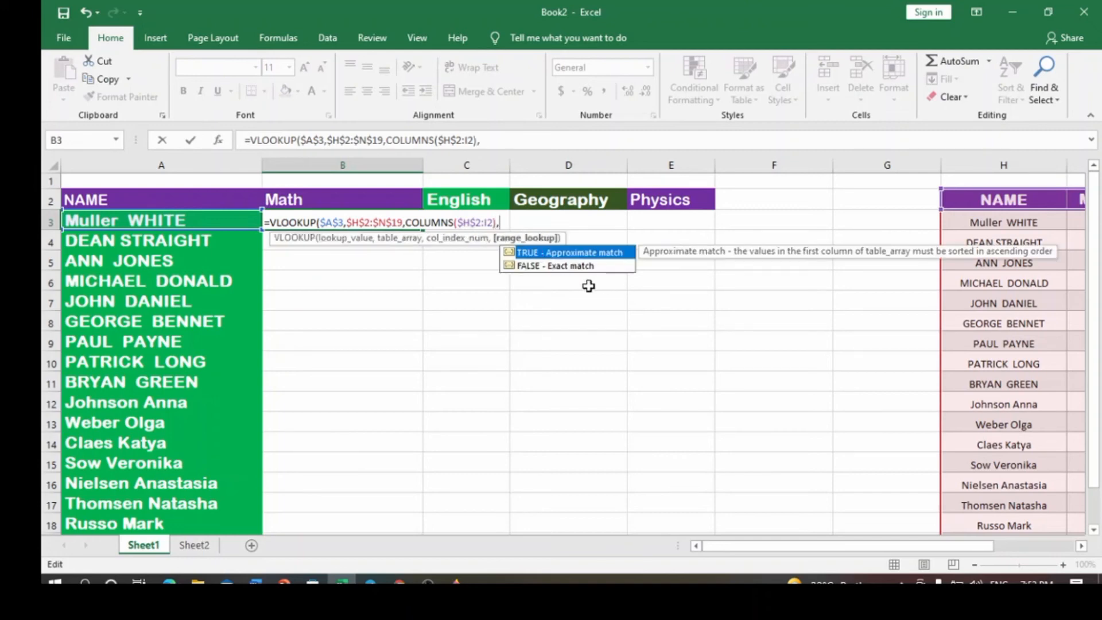
double_click(589, 266)
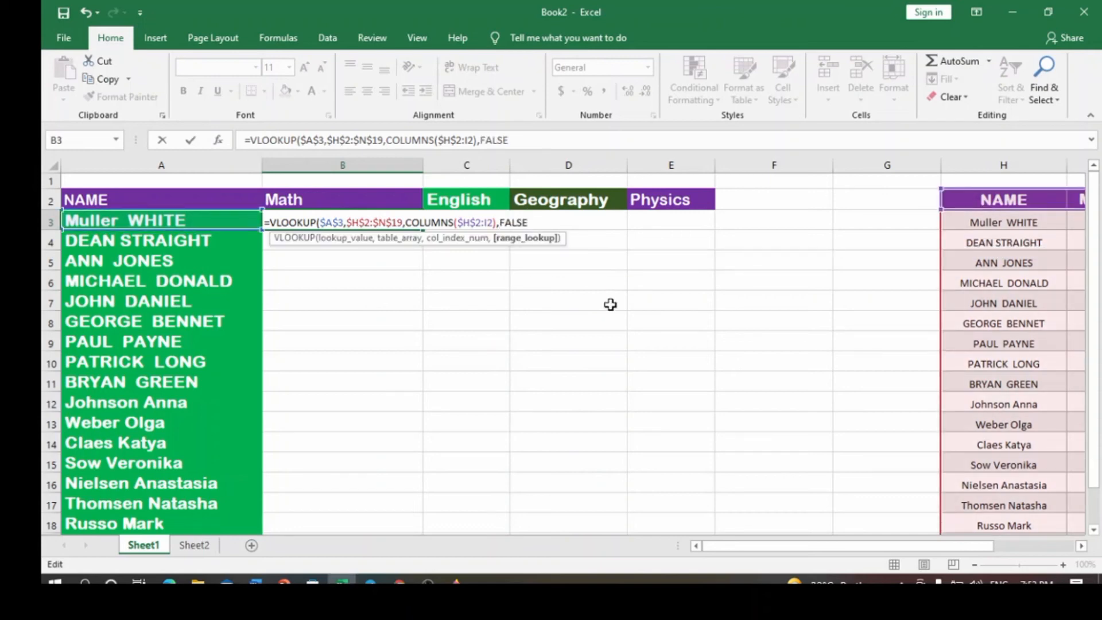
text())
key(Return)
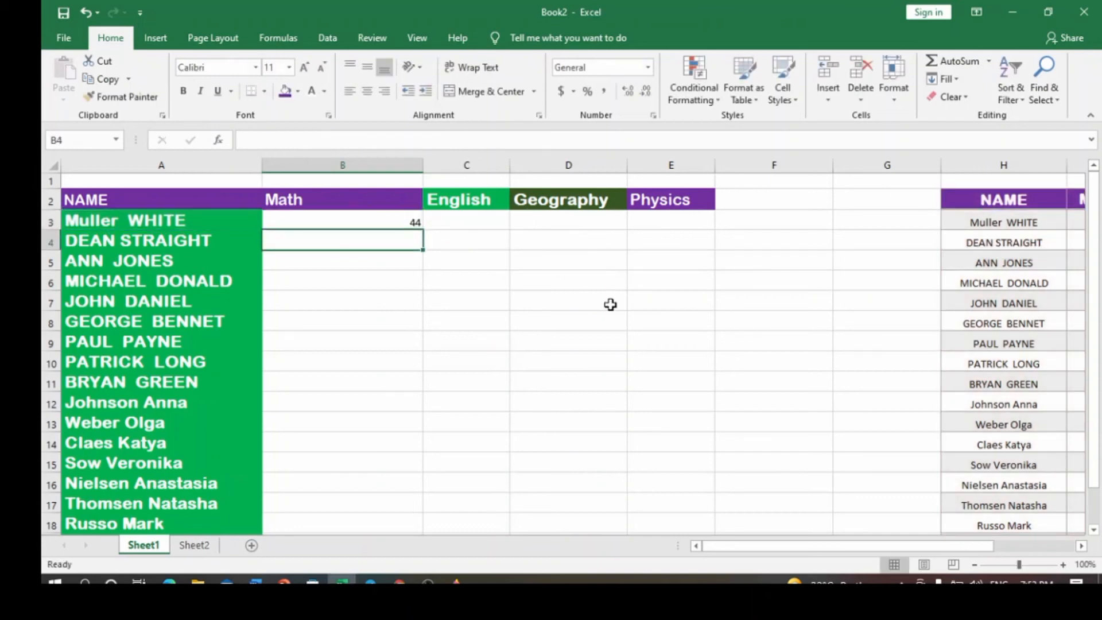
Step: Copy the B3 formula across to the Physics column and down to row 9
click(401, 220)
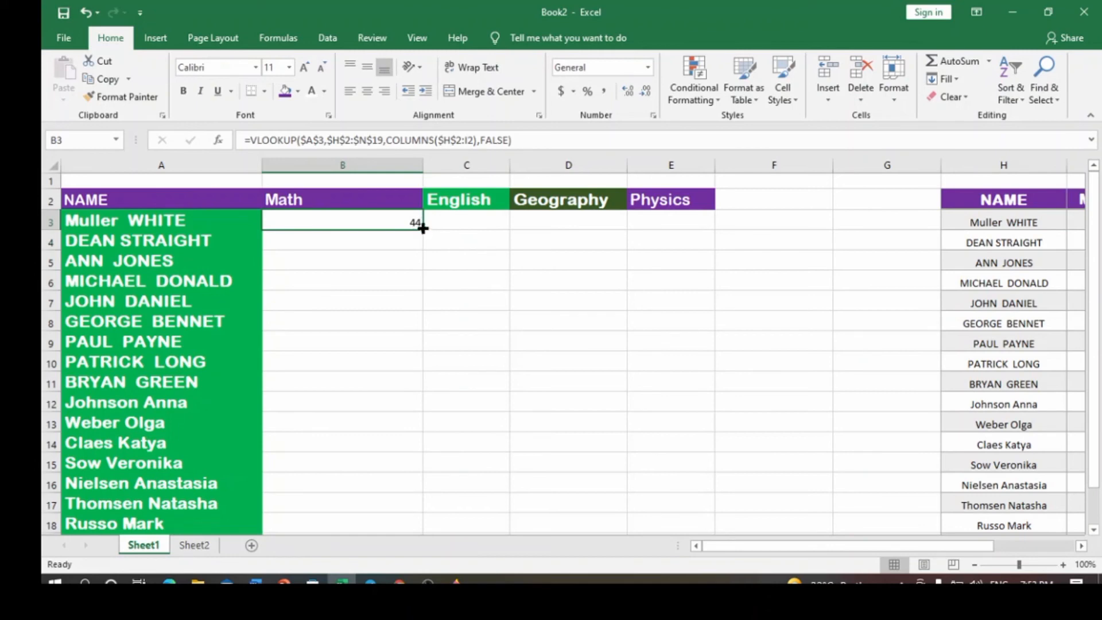
drag(422, 228, 703, 230)
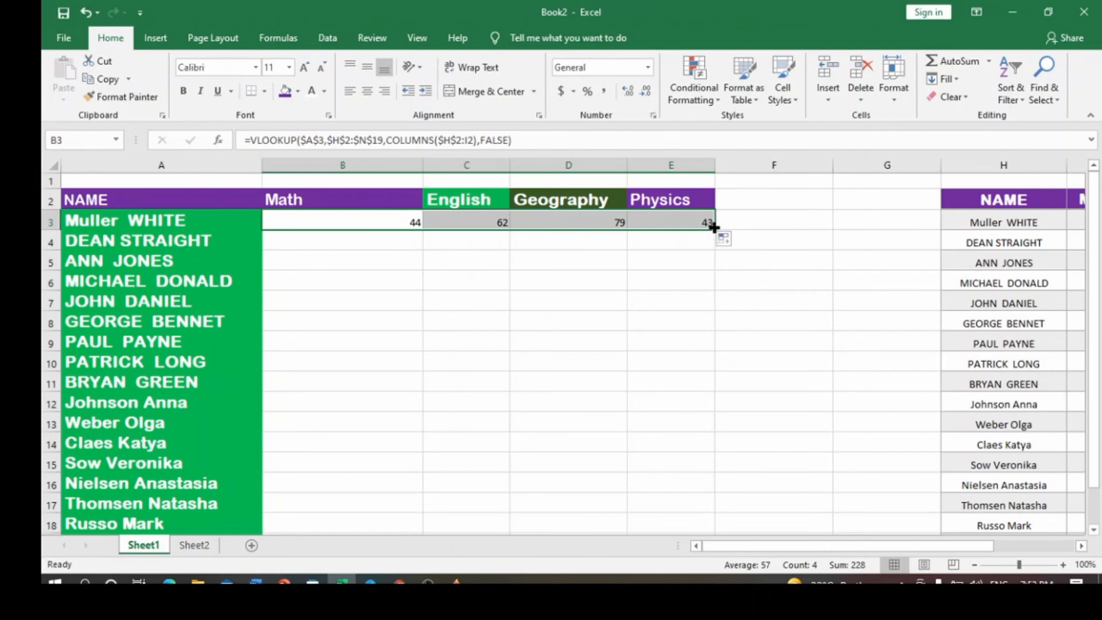
drag(713, 227, 715, 356)
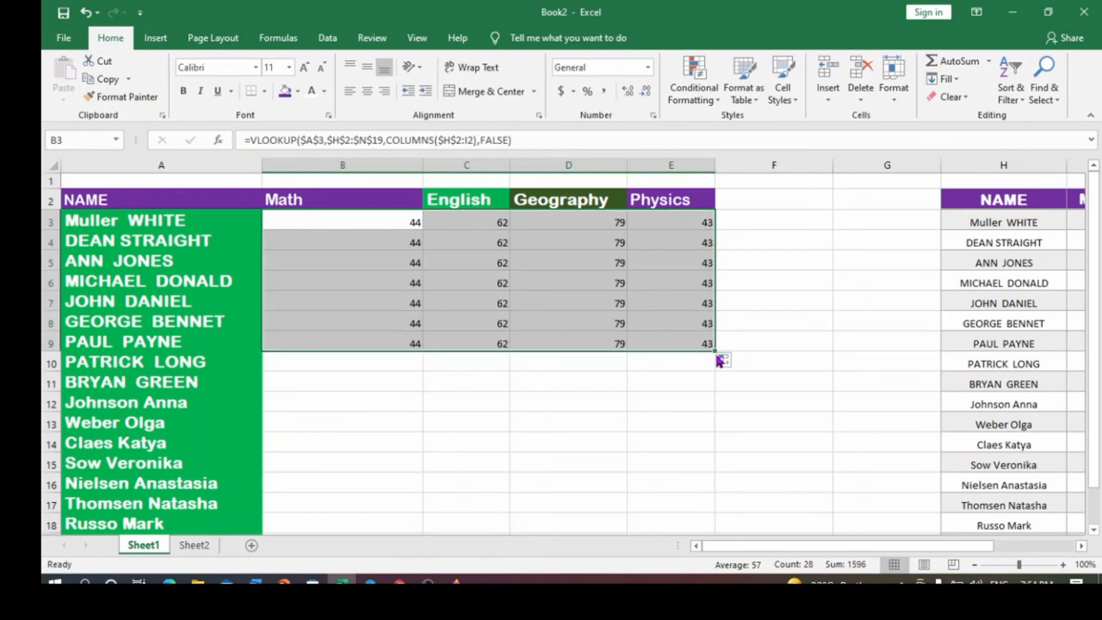
Step: Change the lookup value in the B3 formula to the mixed reference $A3, leaving only the column locked
click(394, 228)
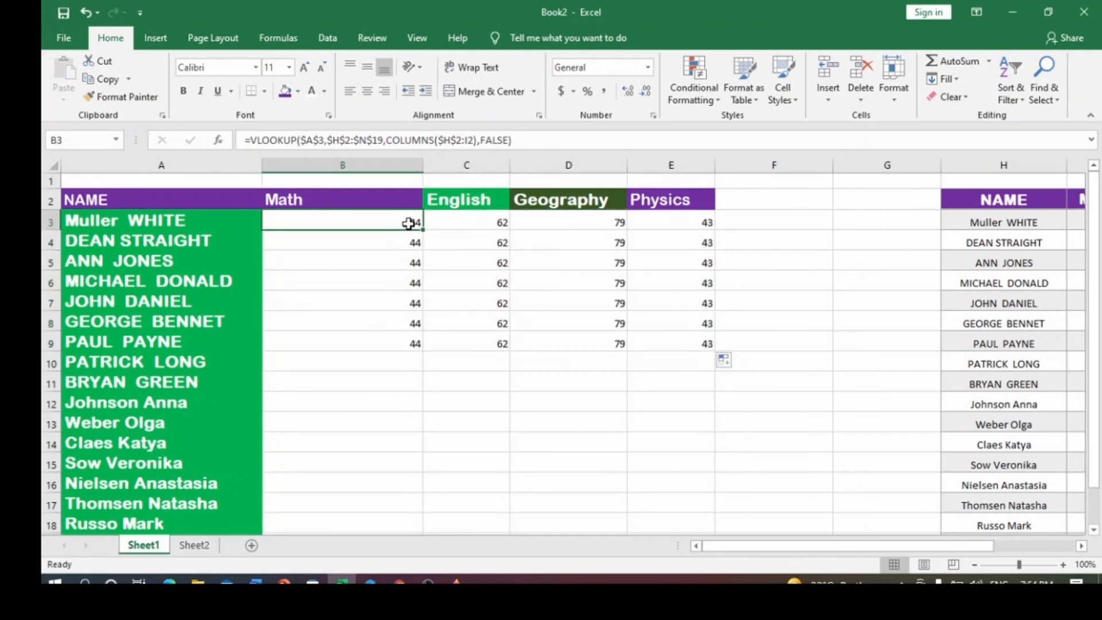
double_click(407, 224)
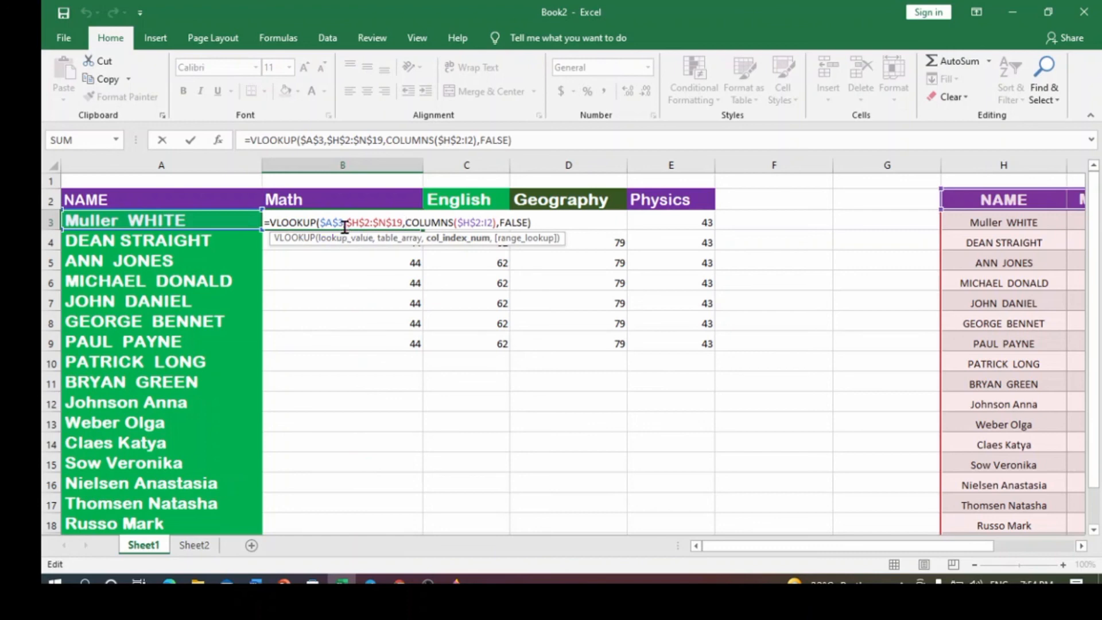
click(343, 223)
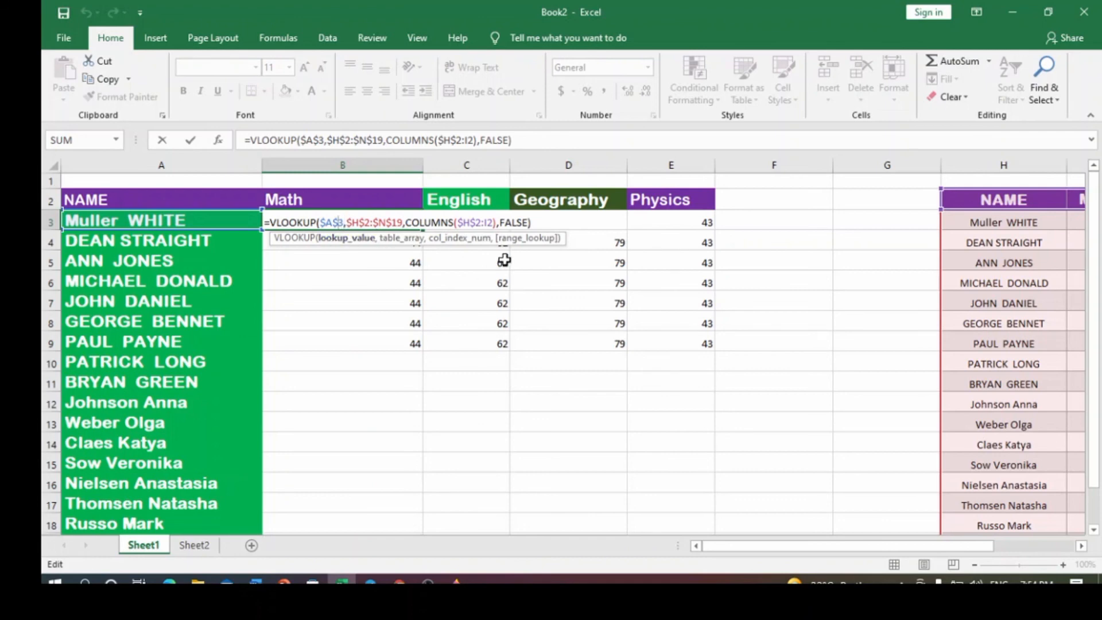
key(BackSpace)
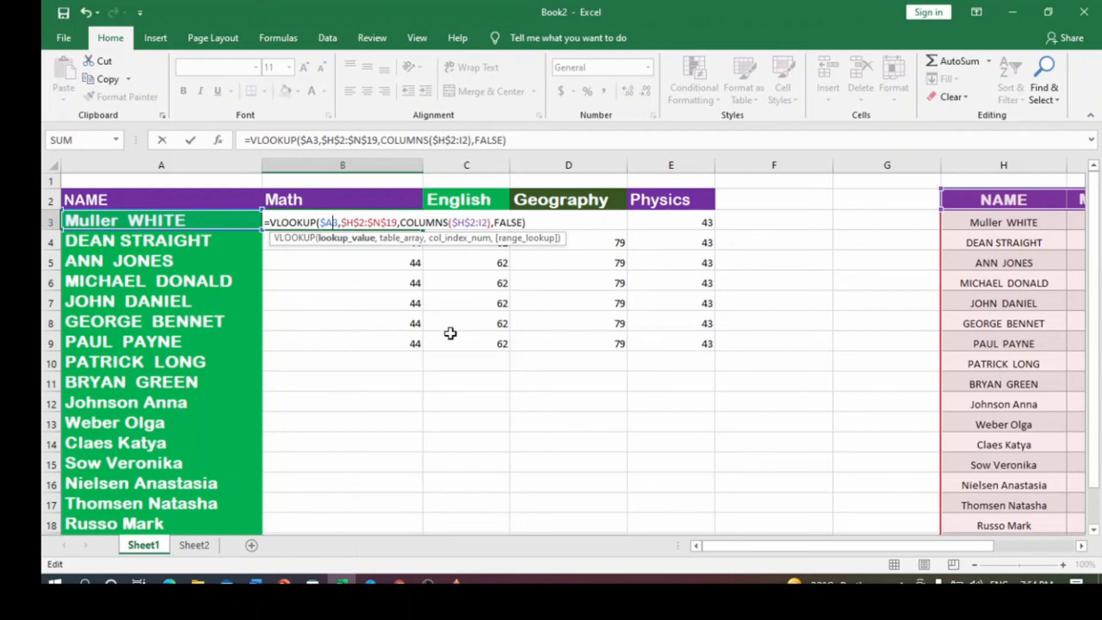
key(Return)
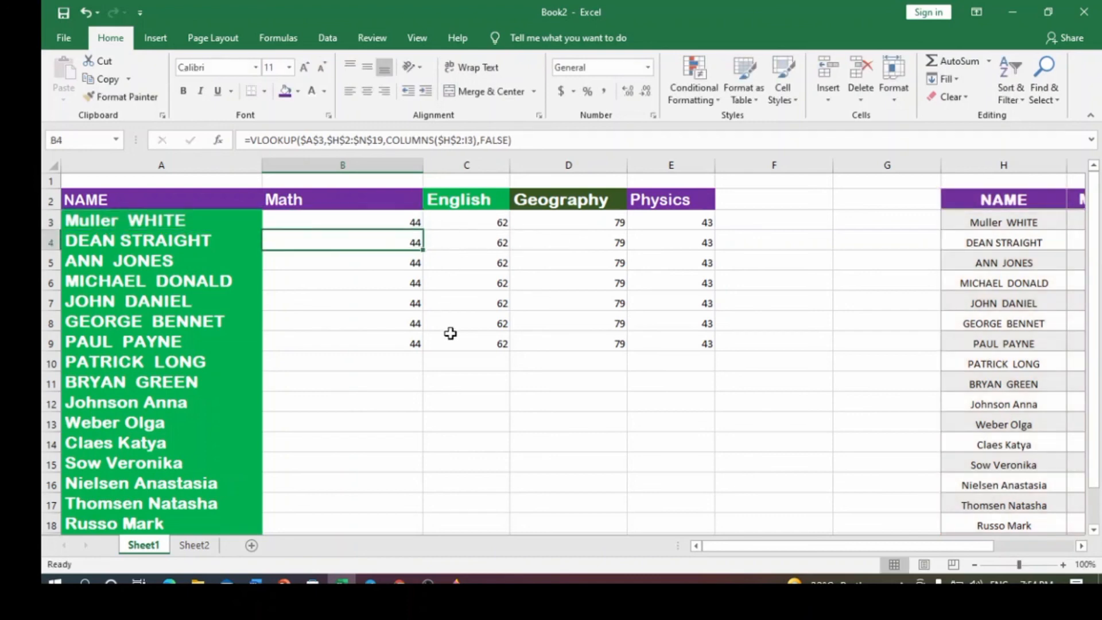
Step: Copy the corrected B3 formula across to the Physics column and down to row 16
click(410, 222)
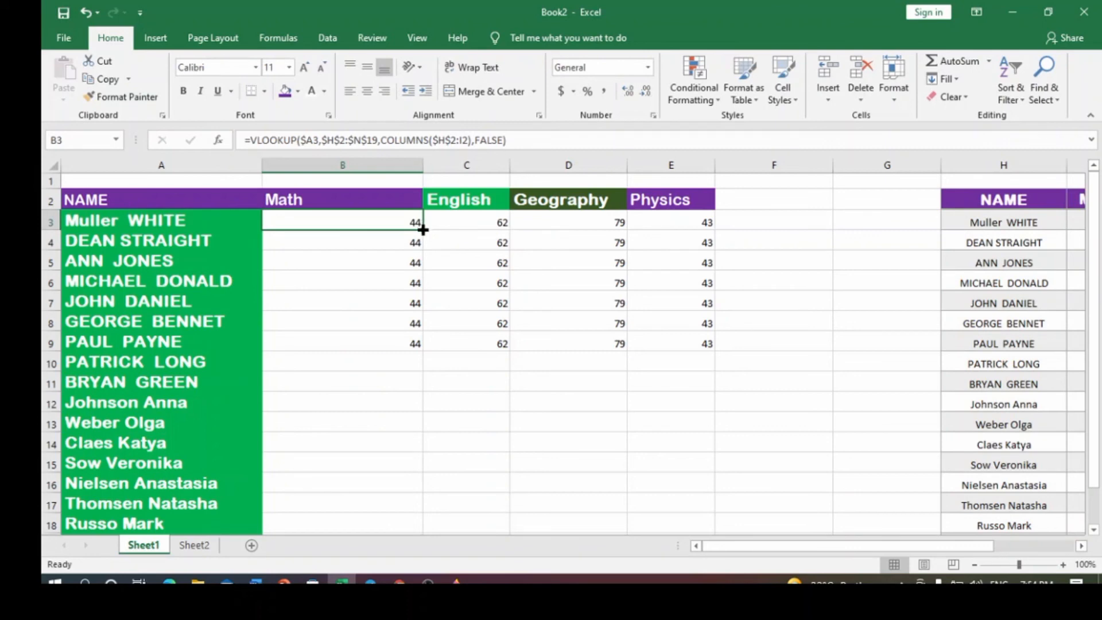
drag(423, 230, 732, 485)
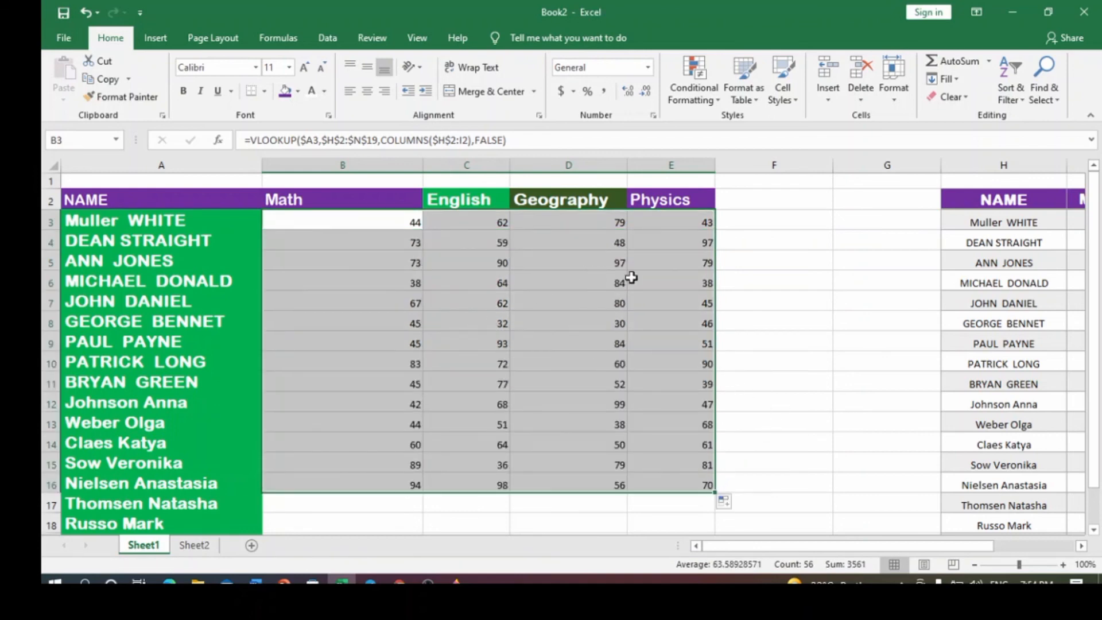